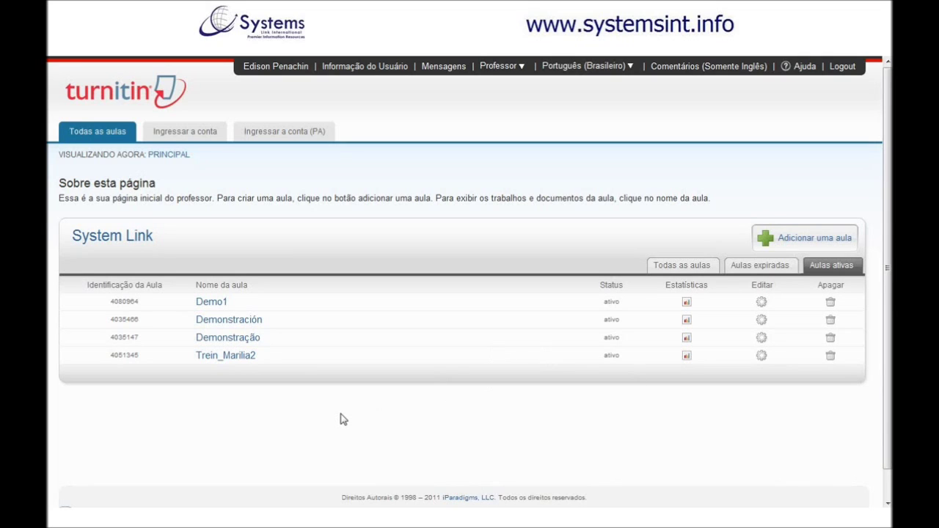
Open the Demo1 class and go to the QuickMark manager in its libraries
click(204, 306)
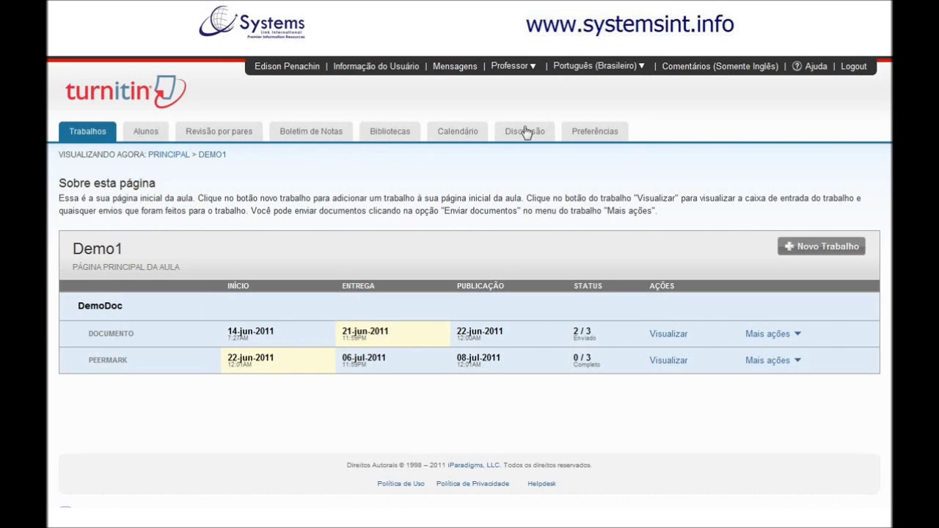
click(389, 139)
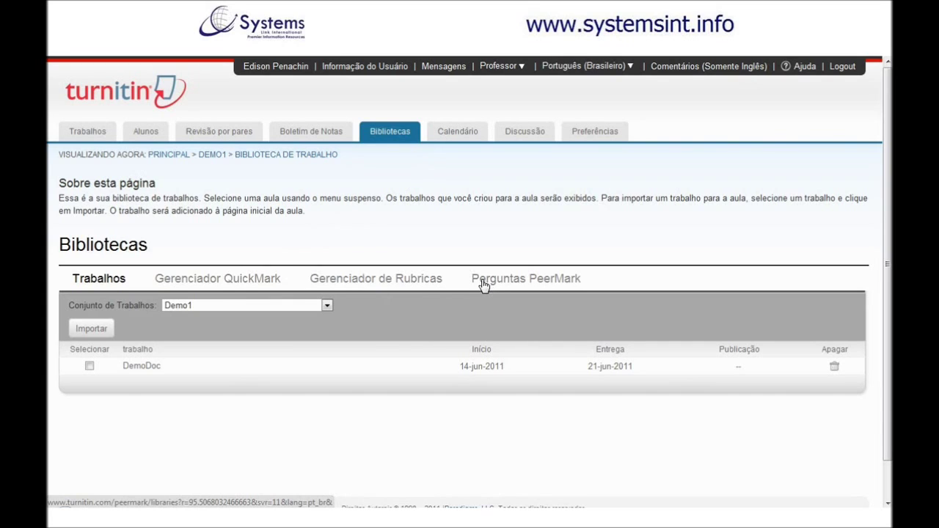
click(267, 283)
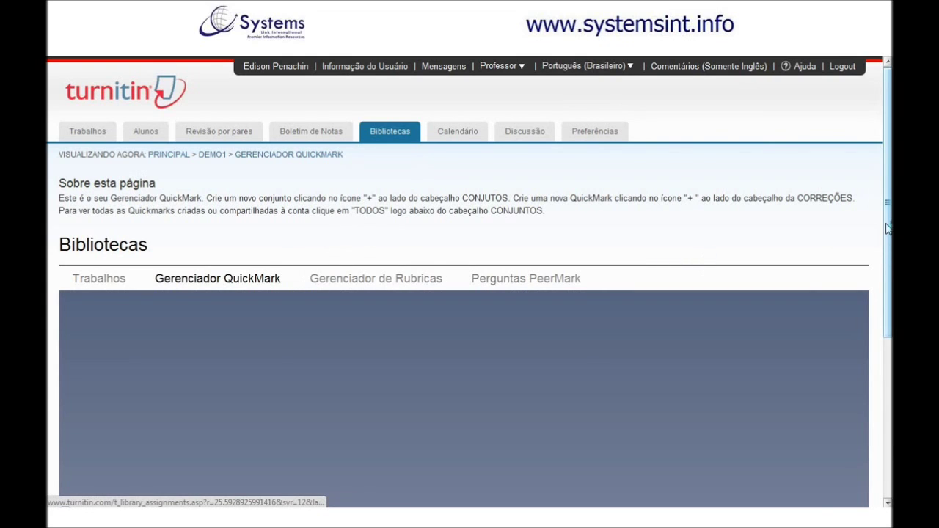
scroll(888, 232, down, 1)
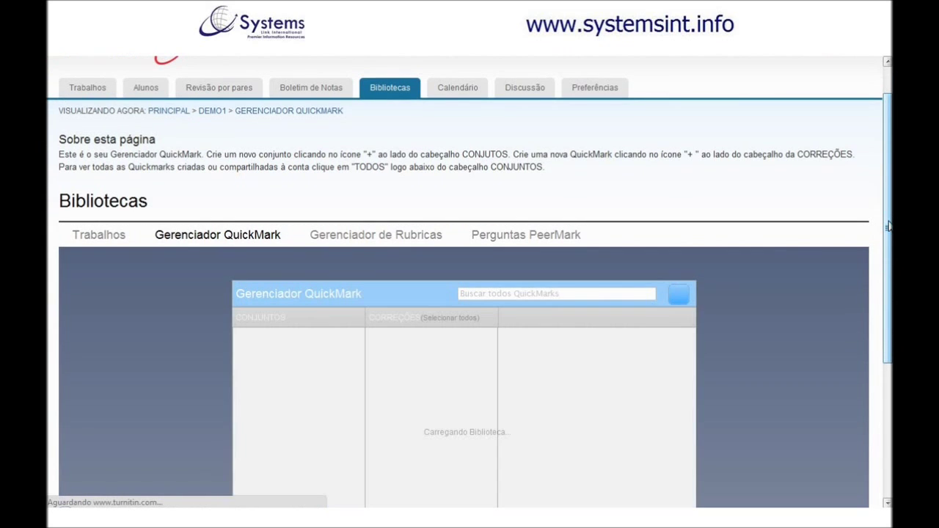
drag(888, 226, 889, 297)
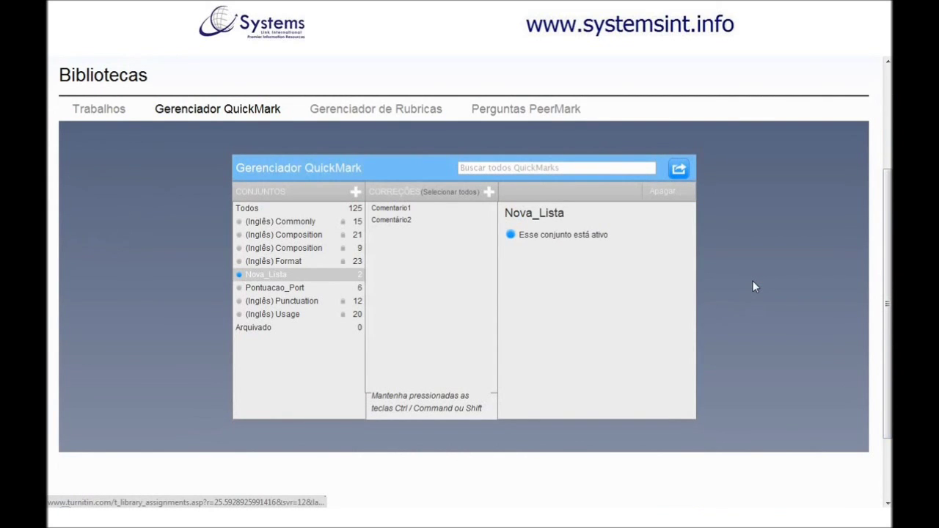
Create a new QuickMark set named Novo_Conjunto
click(356, 193)
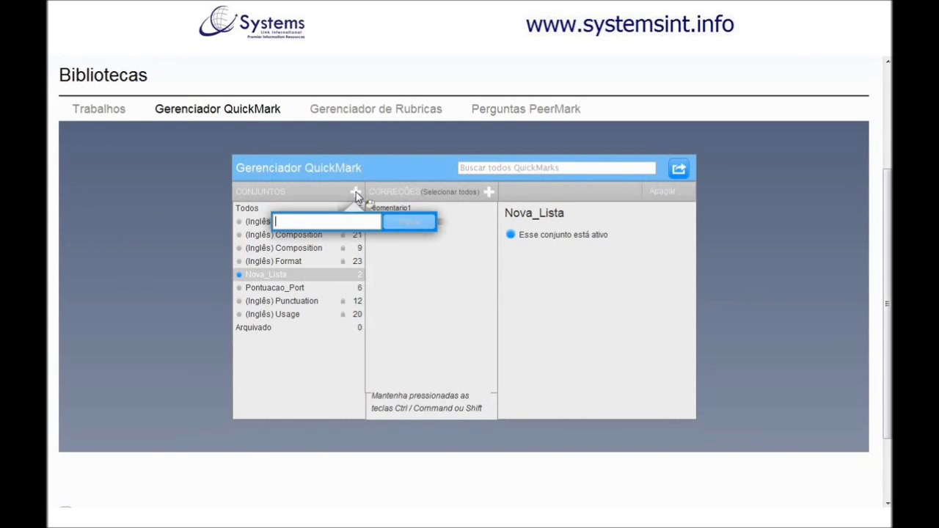
text(Novo_)
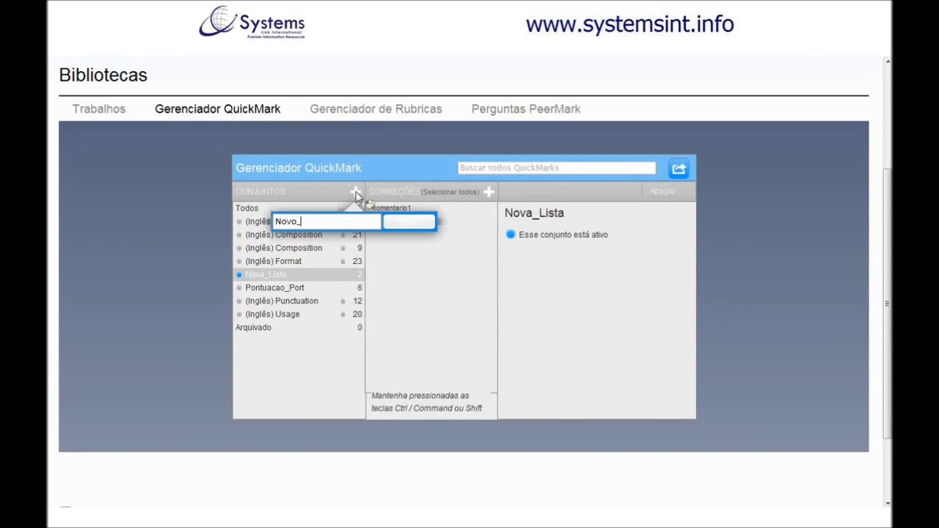
text(Conjunto)
click(403, 221)
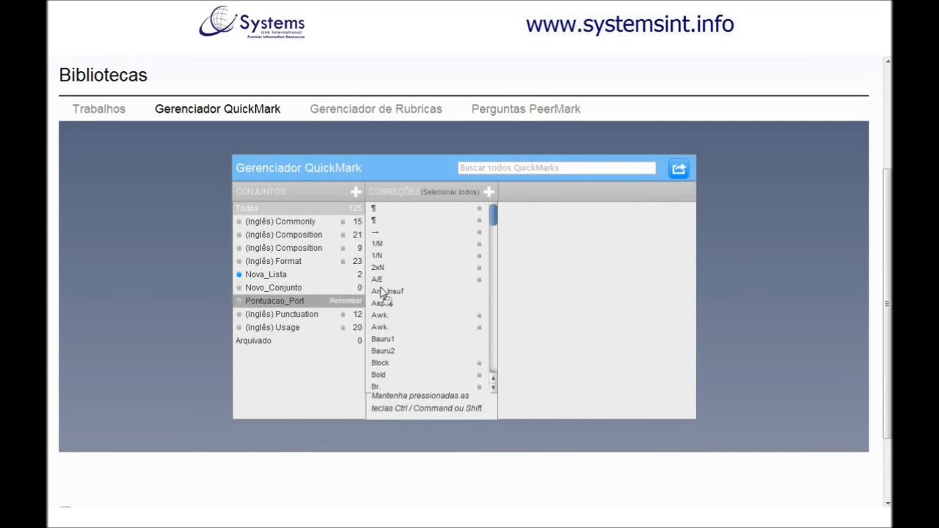
Add a correction titled Comentario1 with the description "Descrição do comentario" to the Novo_Conjunto set and save it
click(310, 292)
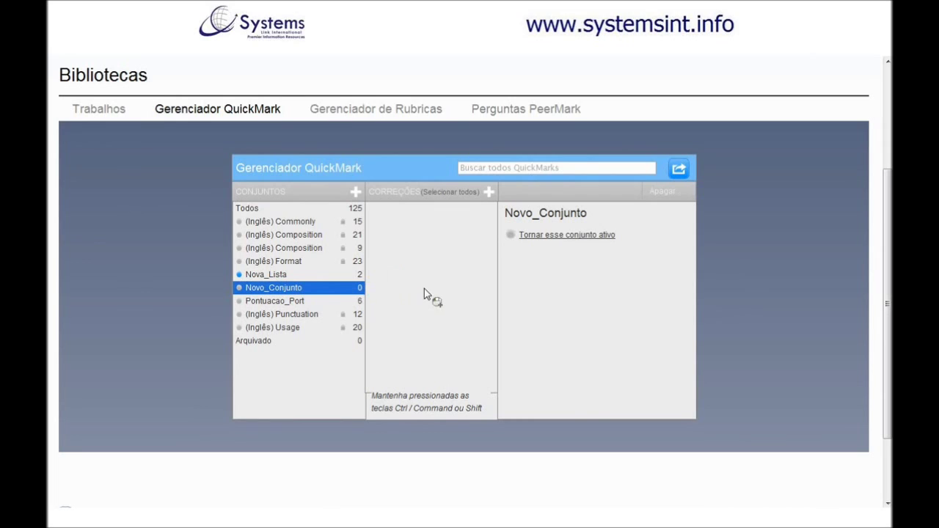
click(490, 192)
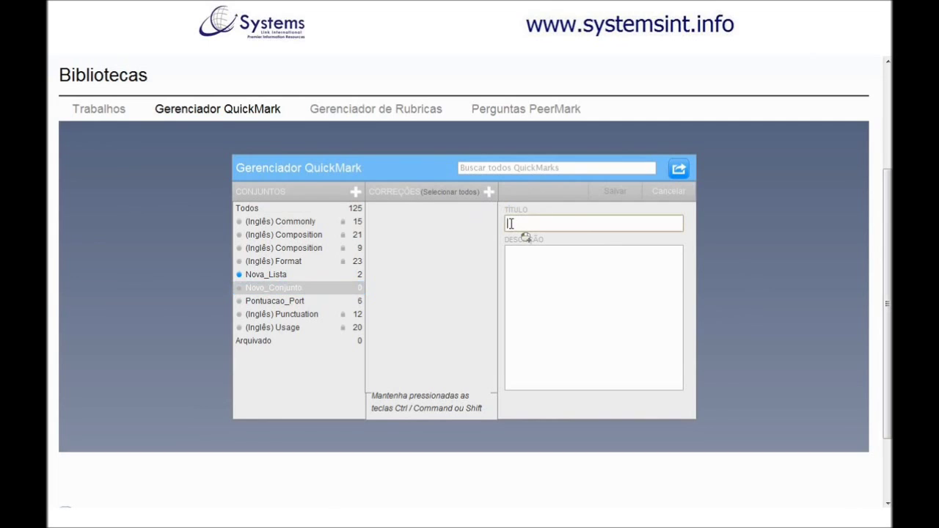
text(Comentario1)
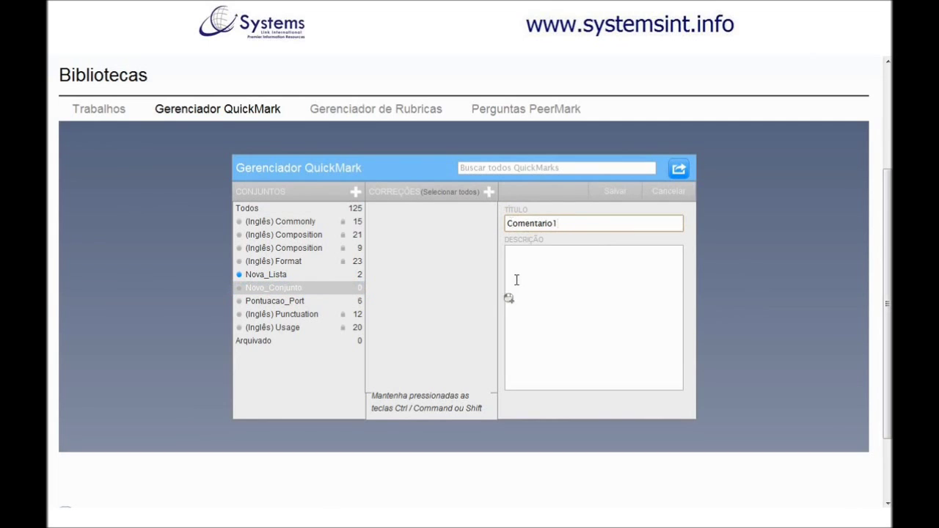
click(541, 266)
text(Descrição )
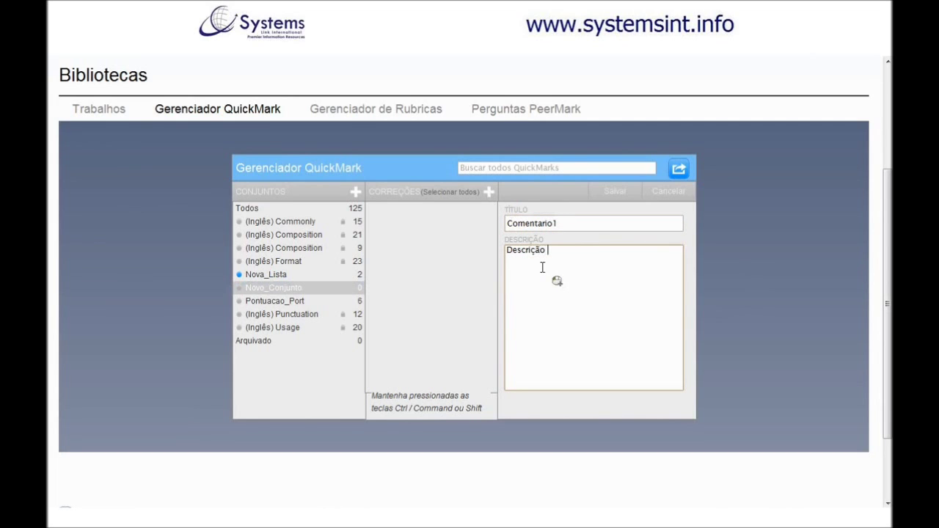
text(do comentario)
click(608, 194)
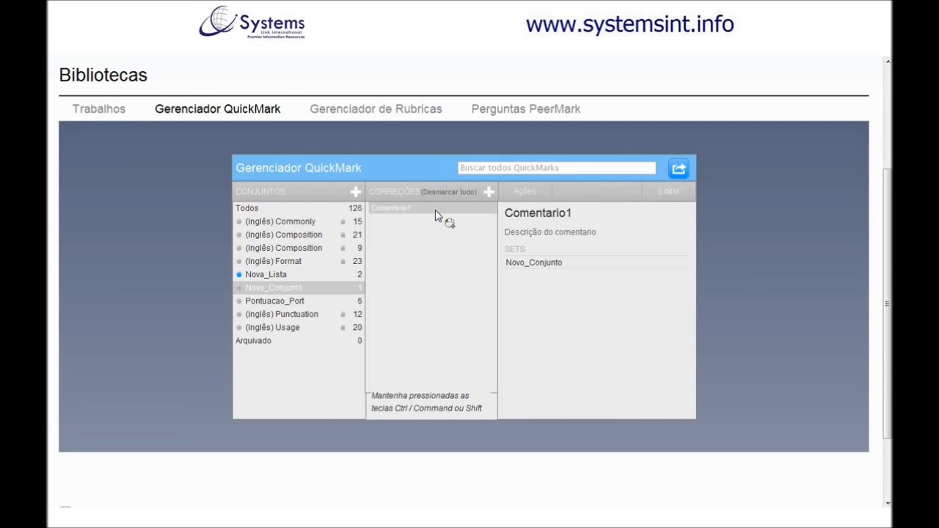
Add a second correction to Novo_Conjunto, titled Comentario2 with the description "Descriçao do comentario", and save it
mouse_move(361, 292)
click(489, 192)
click(523, 224)
text(Com)
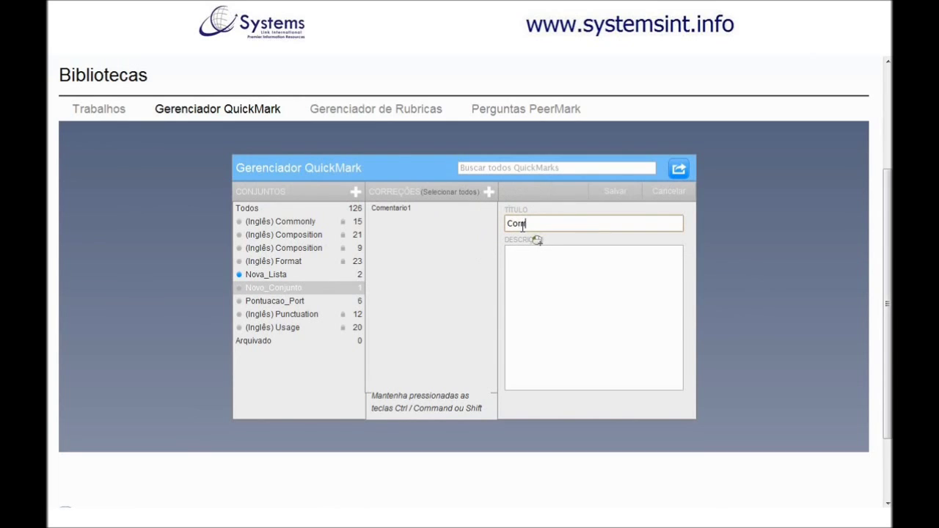
text(entario2)
click(580, 255)
text(De)
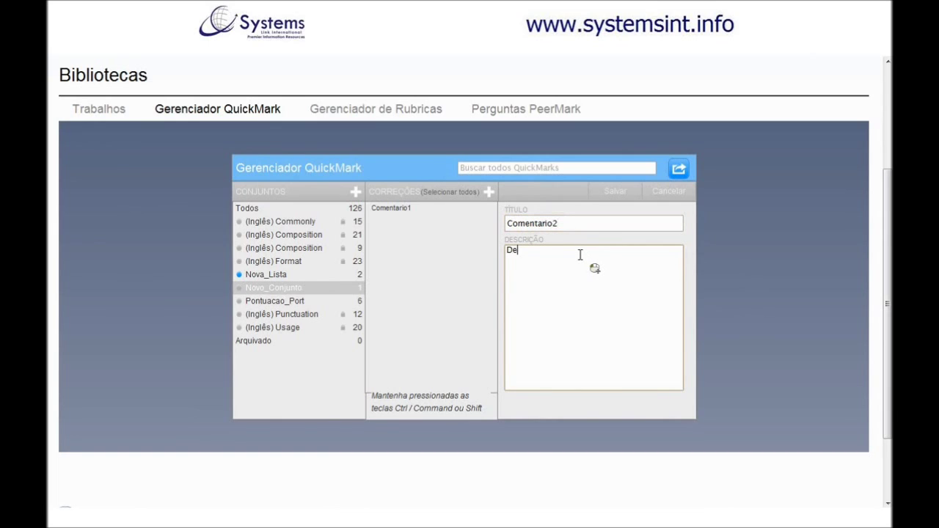
text(scriçao do comentario)
click(601, 188)
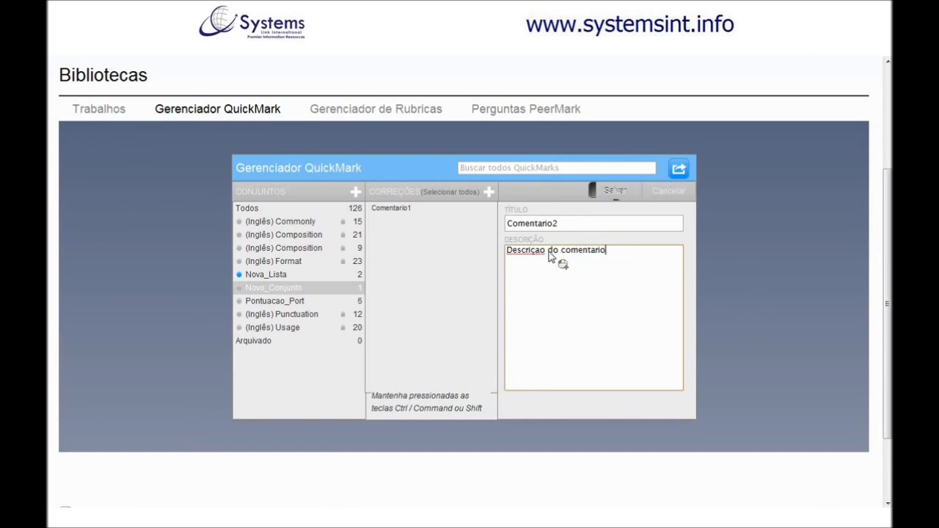
Add a third correction to Novo_Conjunto, titled Comentario3 with the description "...", and save it
click(489, 191)
click(512, 220)
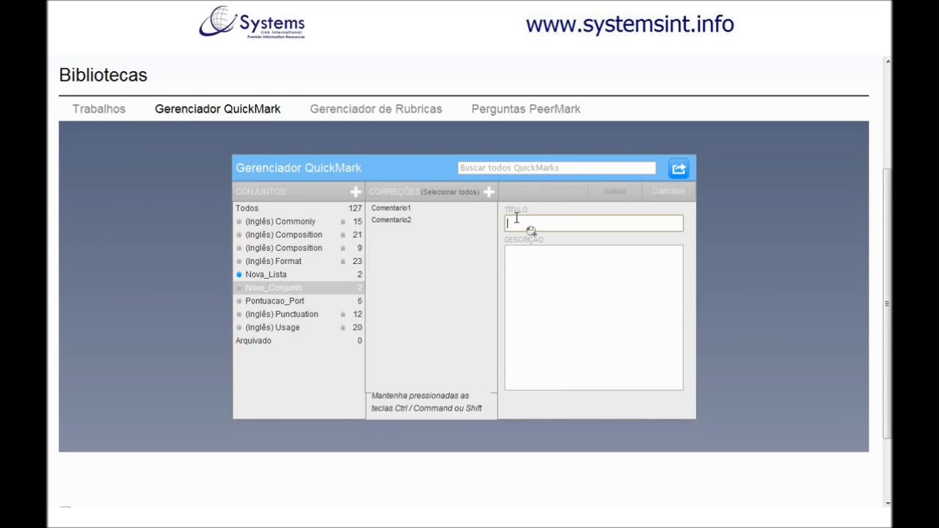
text(Comentario3)
click(553, 249)
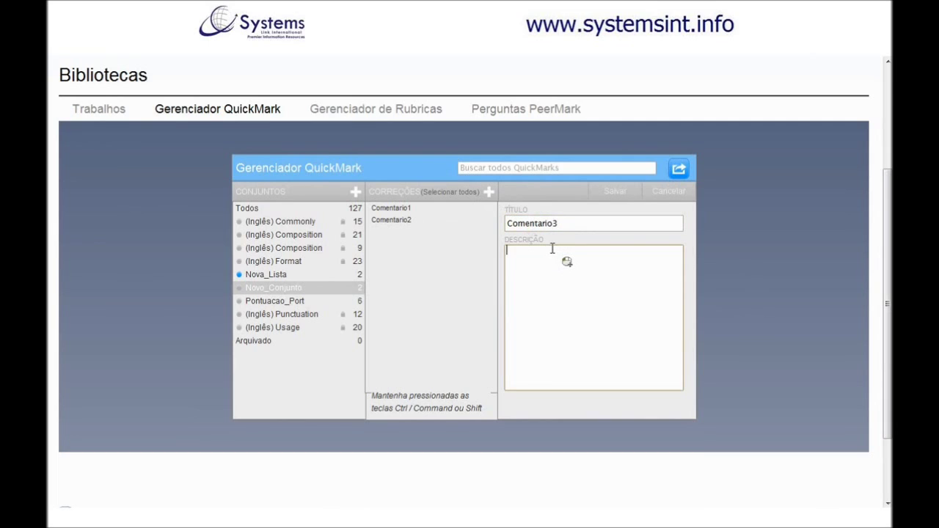
text(...)
click(614, 195)
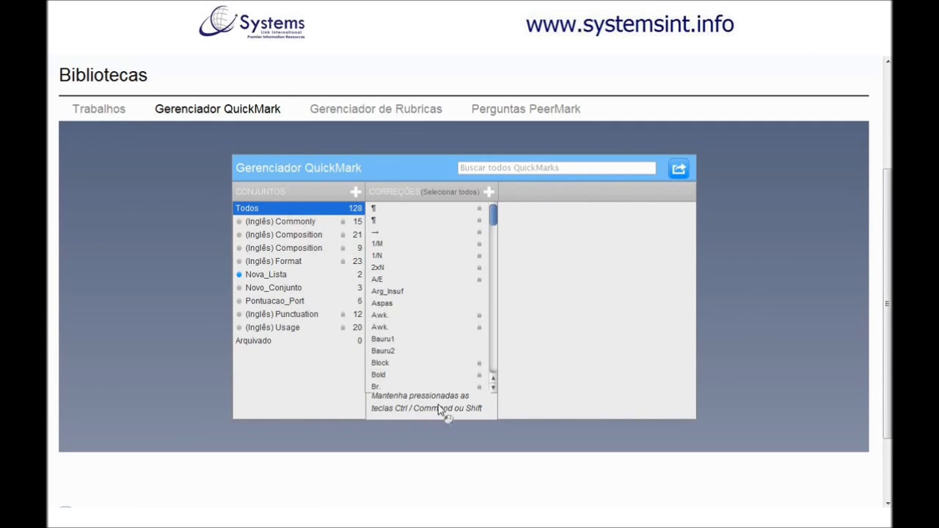
Add the existing corrections Bauru1, Block and Bold from the full list to the Novo_Conjunto set, and display that set
click(396, 341)
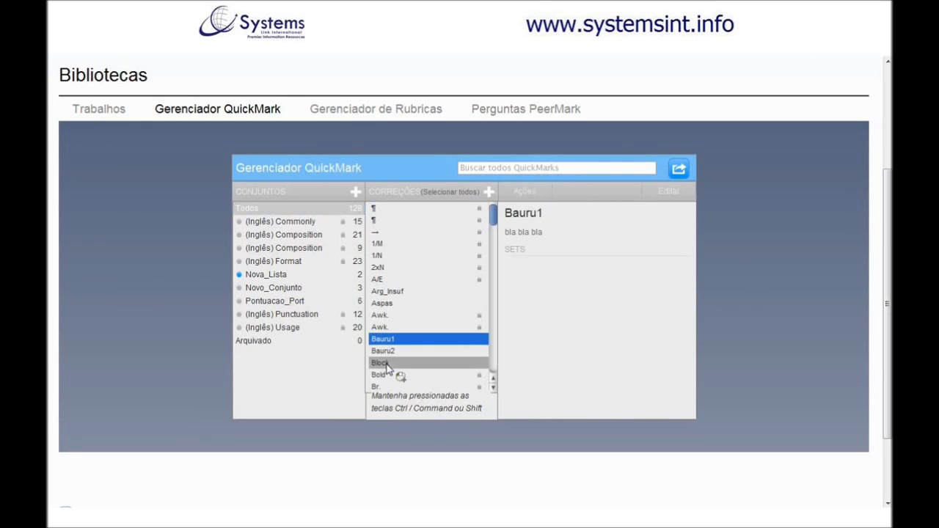
ctrl+click(384, 365)
ctrl+click(387, 376)
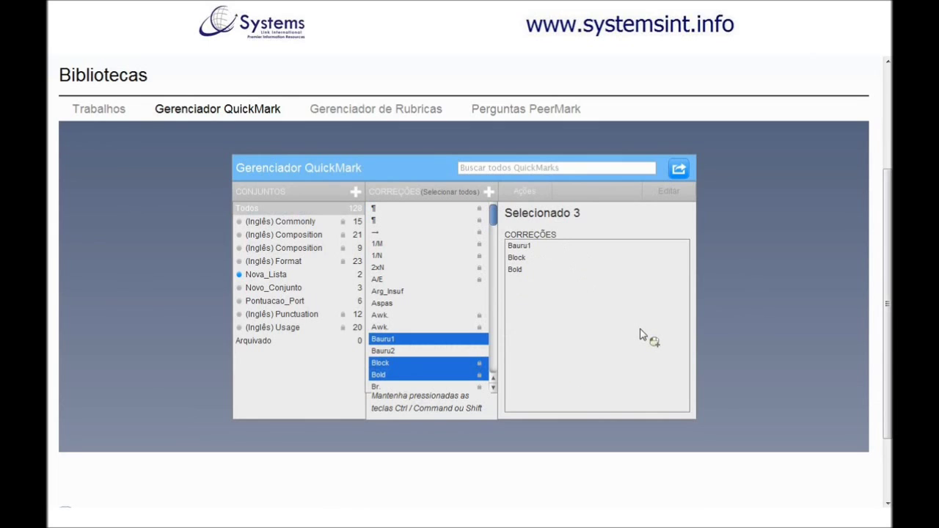
click(533, 196)
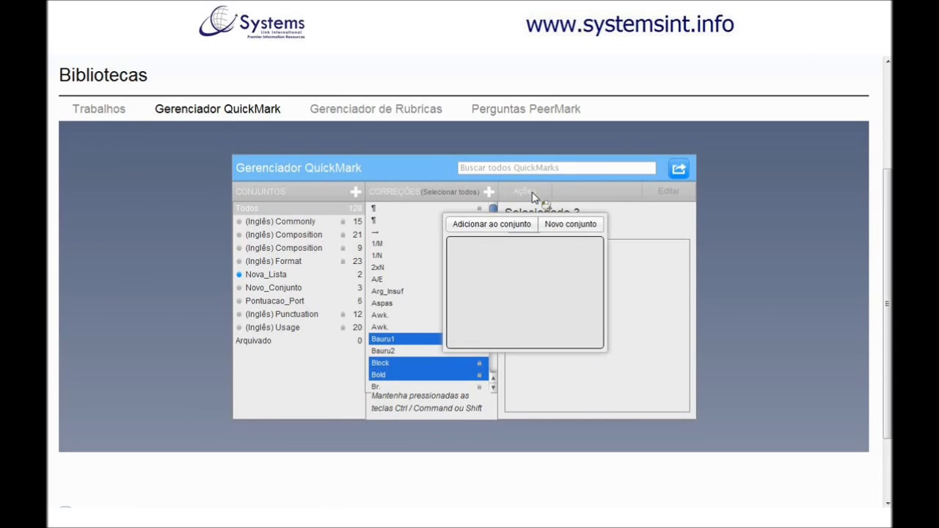
click(521, 229)
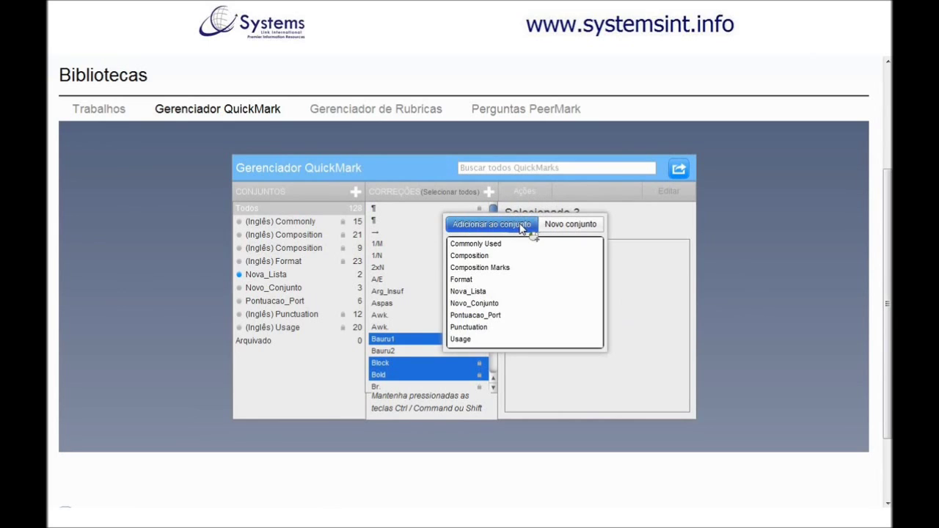
click(492, 306)
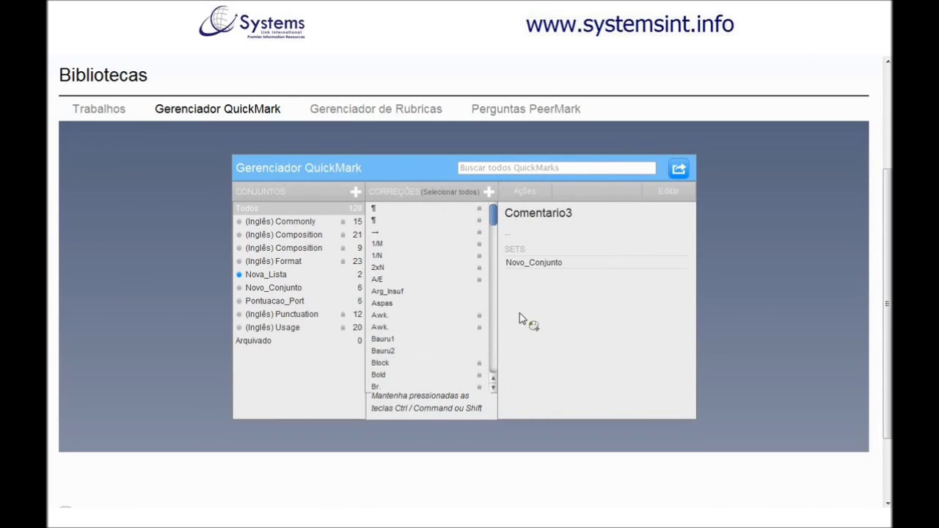
click(302, 288)
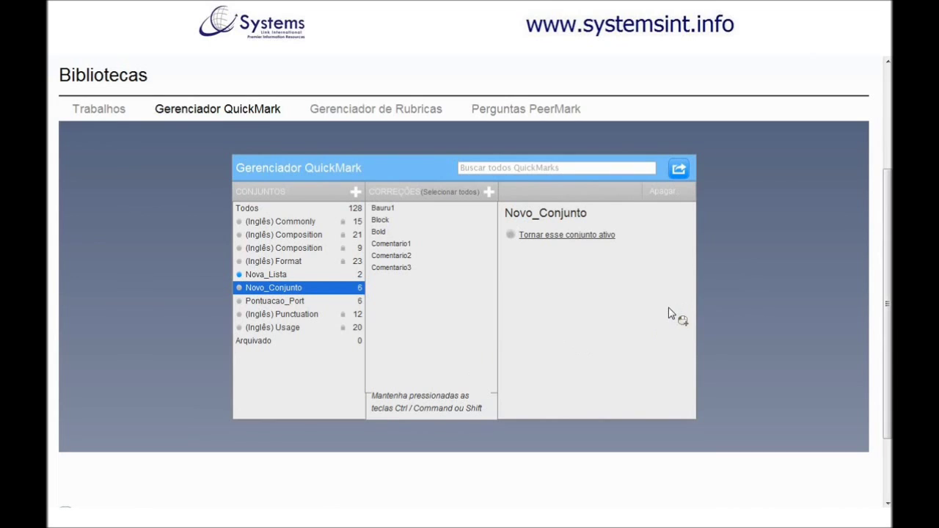
Open the rubric manager and start a new rubric
click(416, 110)
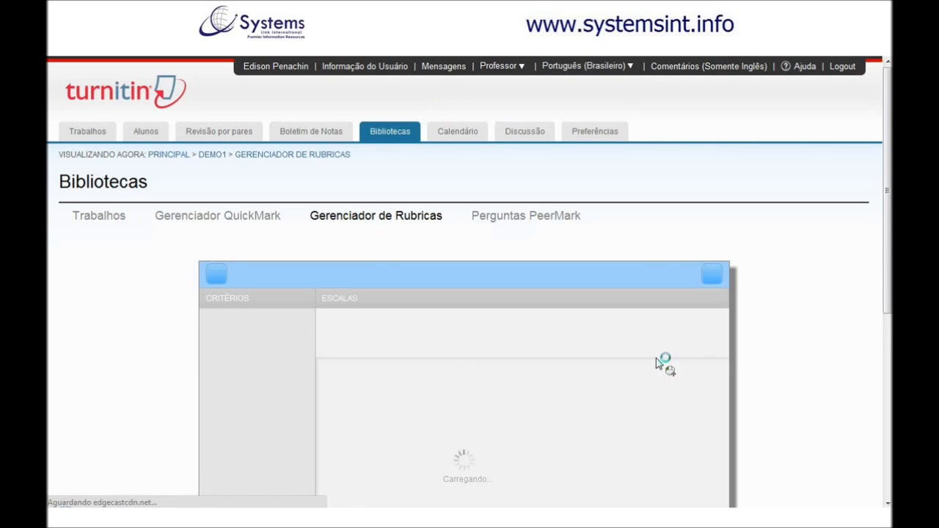
scroll(837, 347, down, 3)
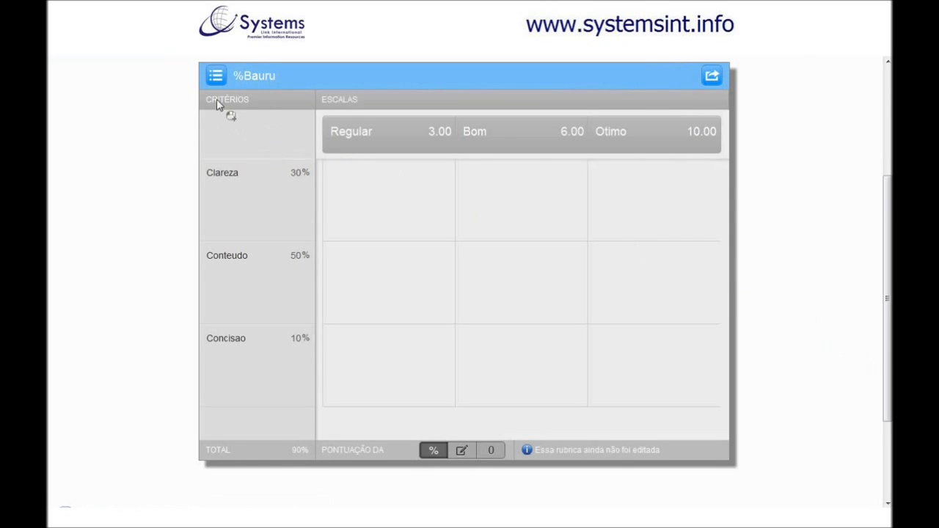
click(216, 76)
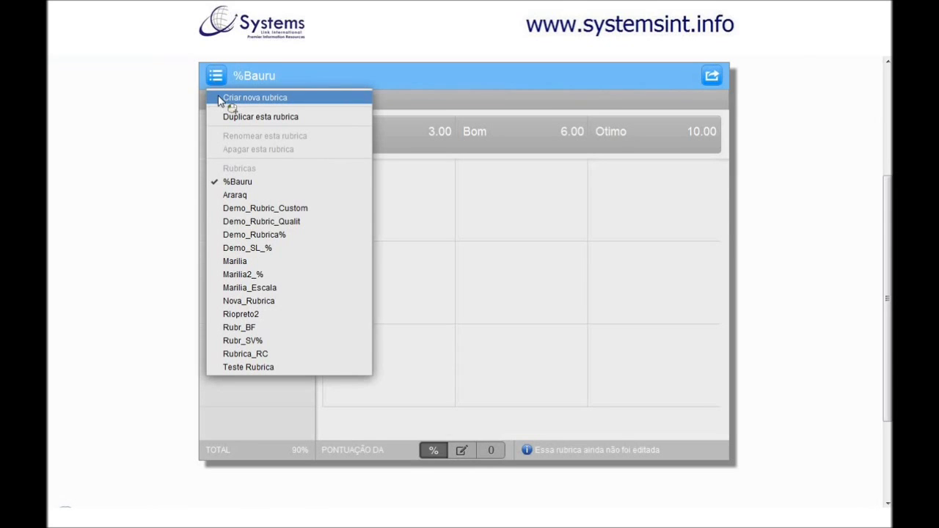
click(216, 97)
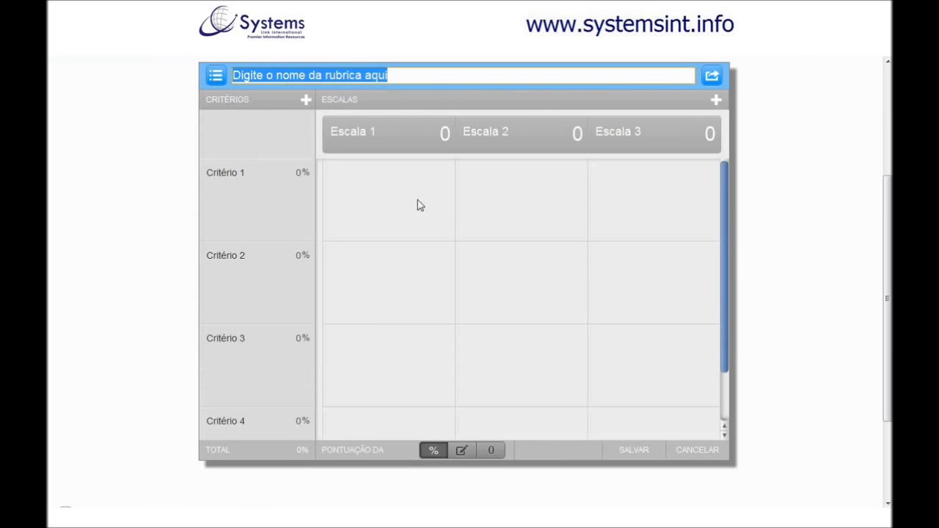
Set the new rubric's scoring type to custom, with values entered directly in each cell
drag(724, 301, 730, 367)
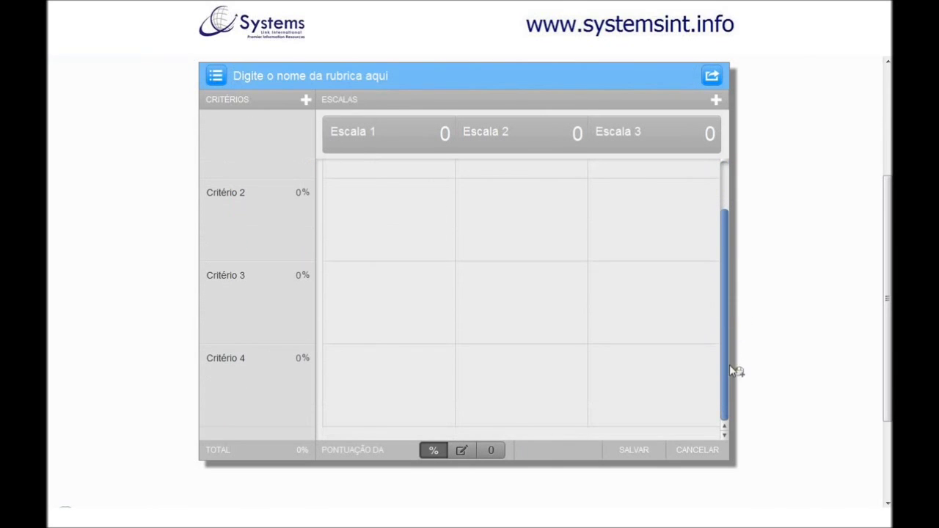
click(461, 453)
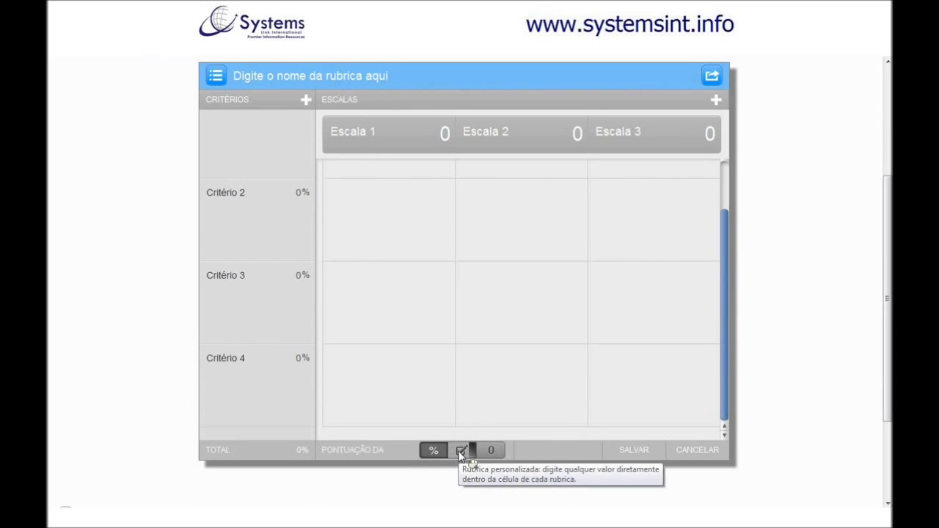
click(460, 453)
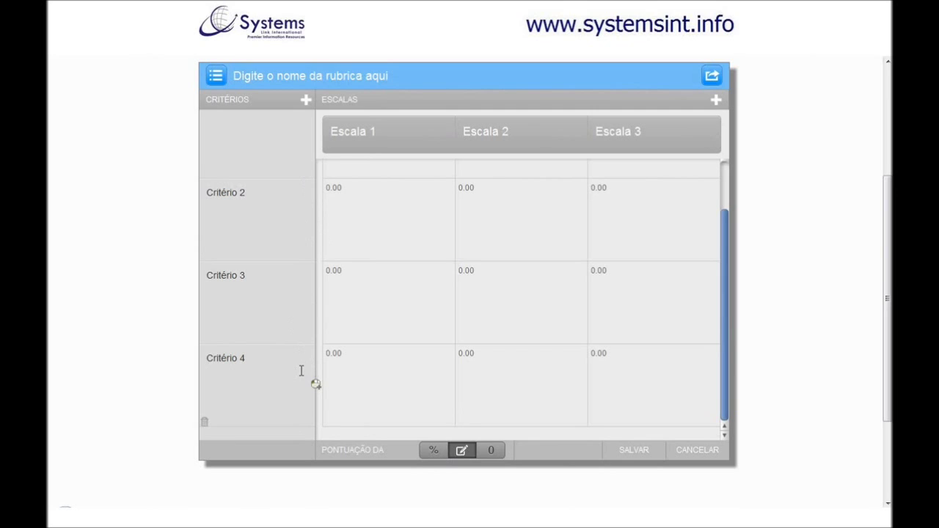
Set the new rubric's scoring type to the unscored 0 option and go through the three scale cells of Critério 2
click(490, 451)
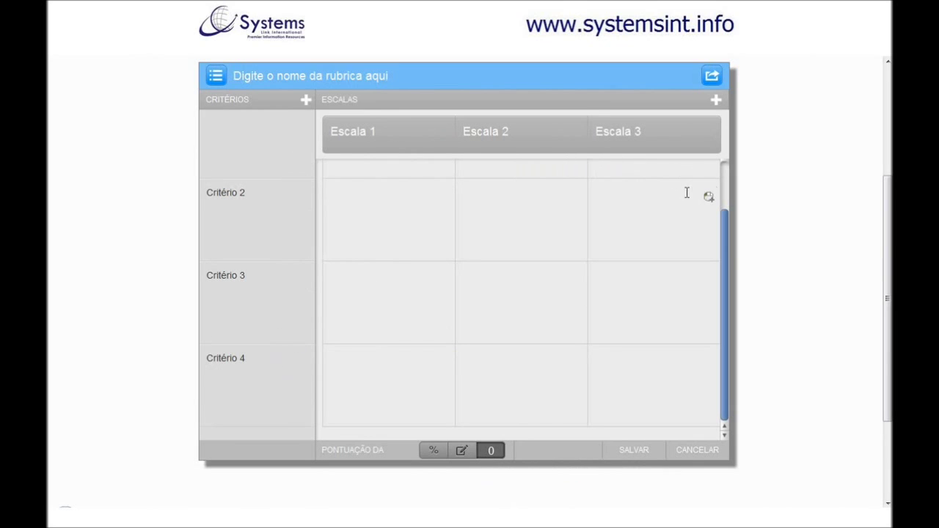
click(370, 205)
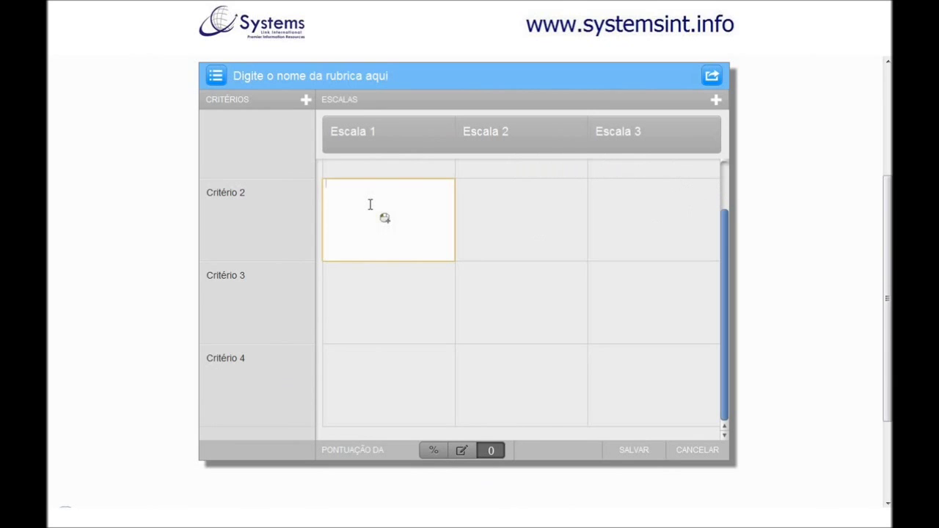
click(510, 207)
click(651, 220)
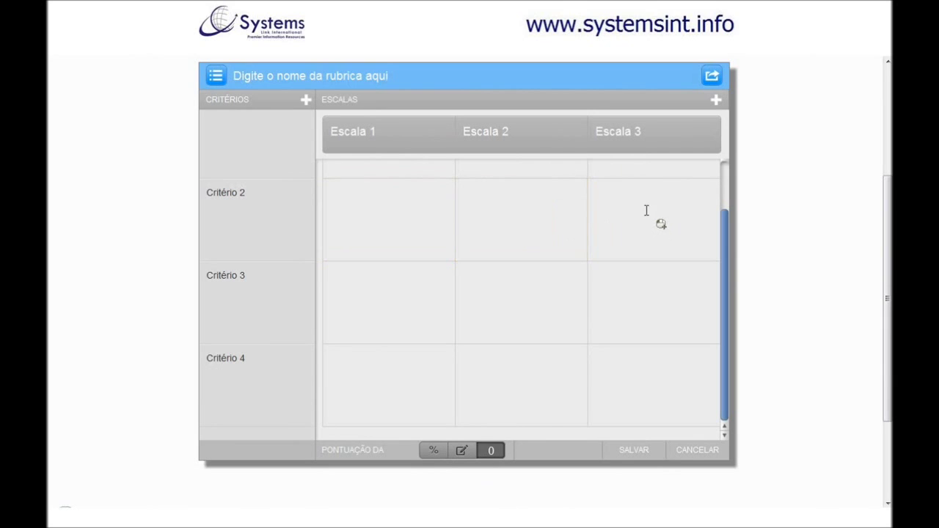
Set the rubric's scoring type to percentage and name the rubric Nova_Rubrica
drag(727, 307, 725, 236)
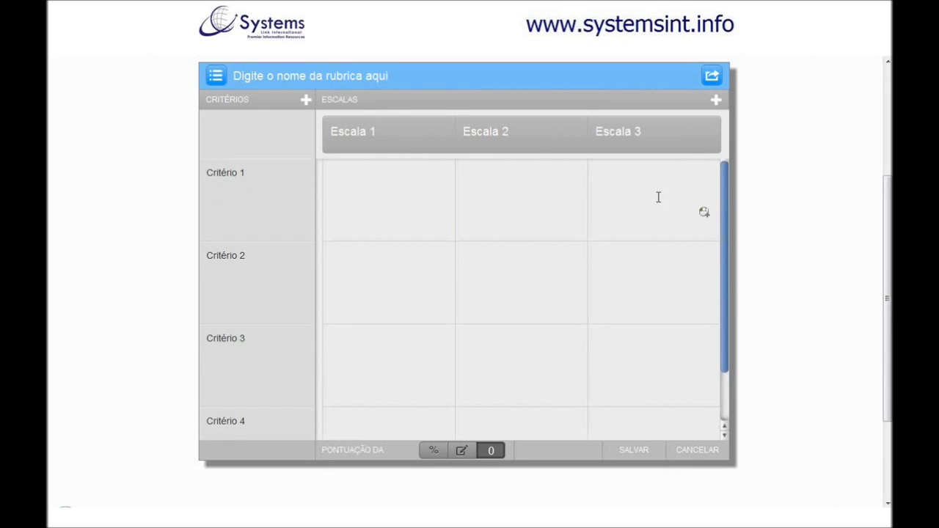
click(434, 453)
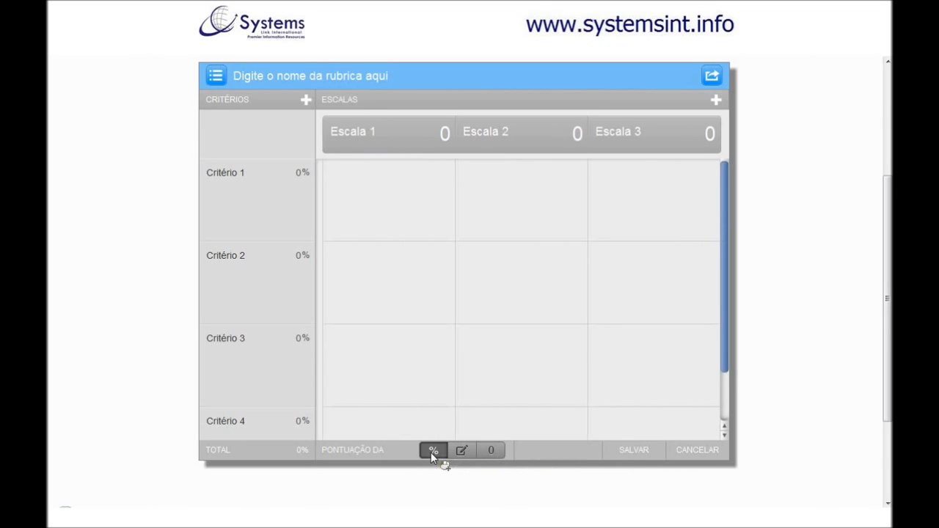
click(385, 77)
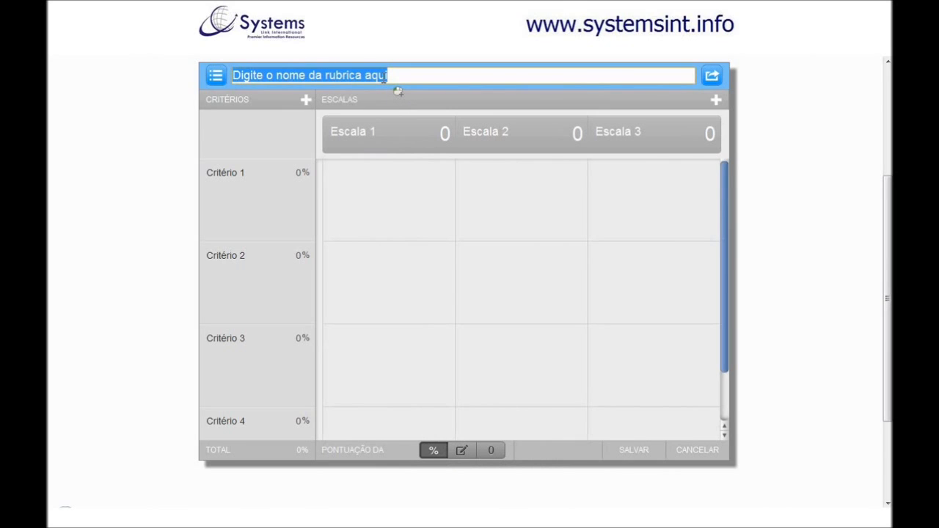
text(Nova_Rubrica)
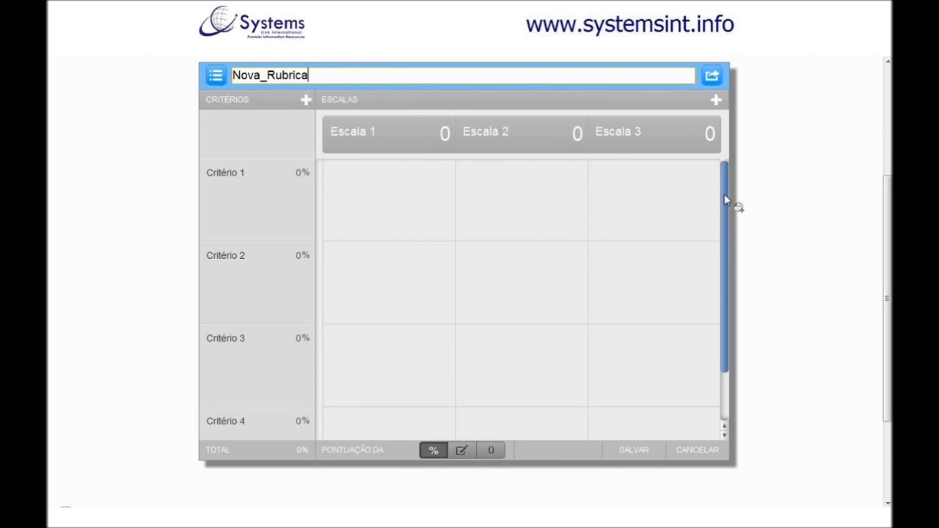
Delete the Critério 4 row from the rubric and confirm the deletion
drag(725, 280, 743, 177)
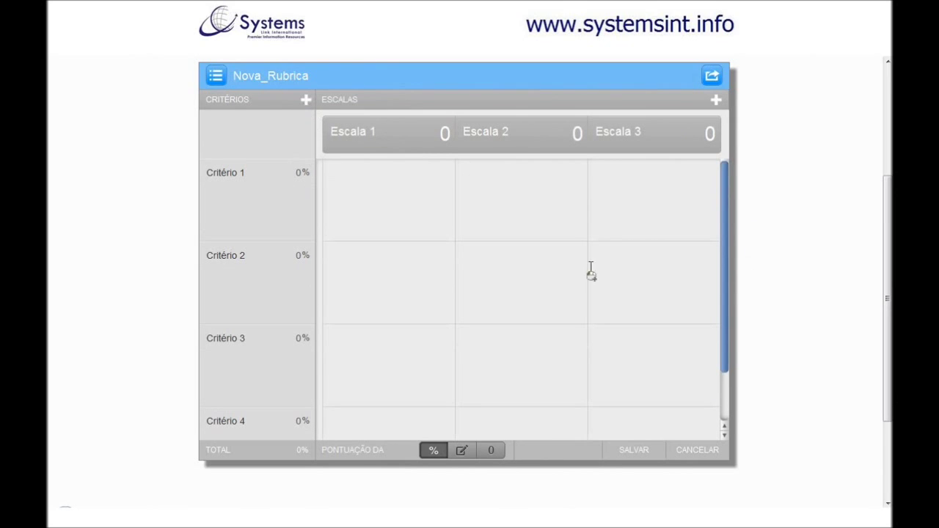
drag(729, 283, 730, 357)
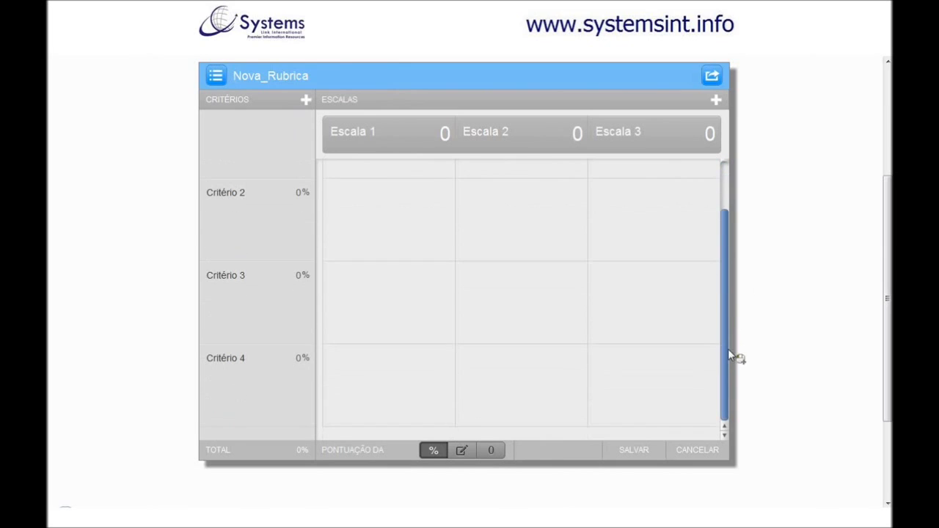
click(205, 425)
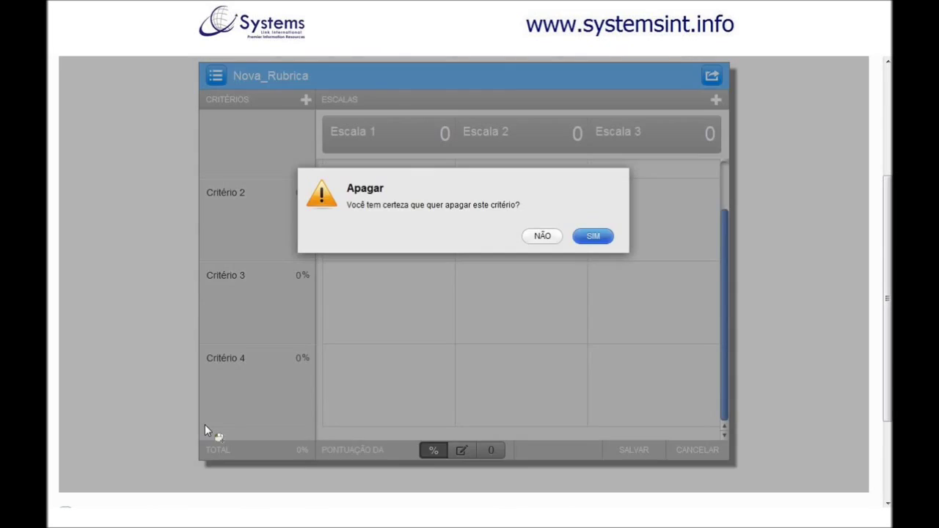
click(596, 237)
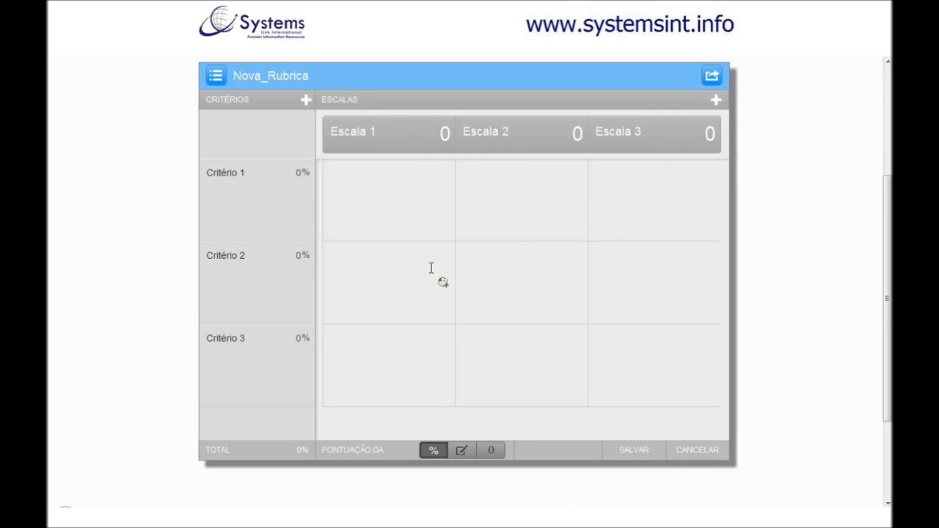
Rename the three criteria as Clareza, Conteúdo and Concisão, in that order
click(225, 173)
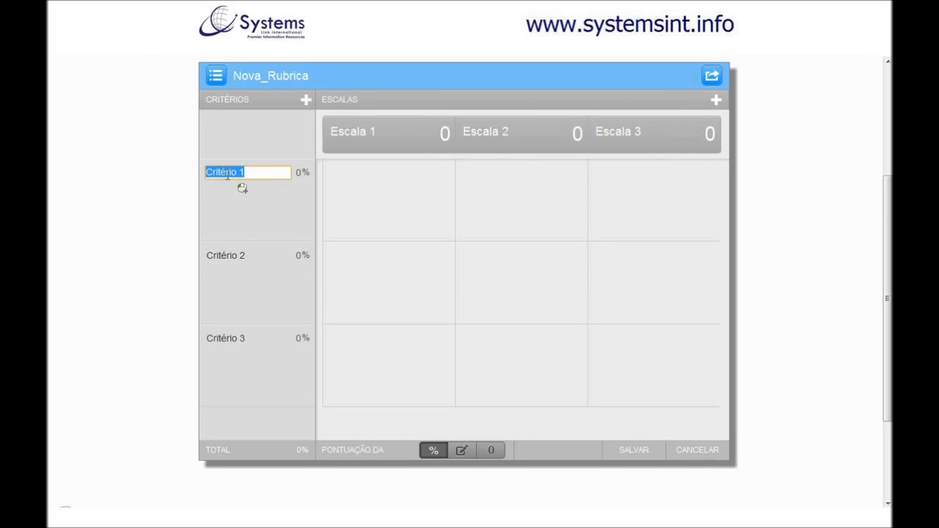
text(Clareza)
click(233, 258)
text(Conteúdo)
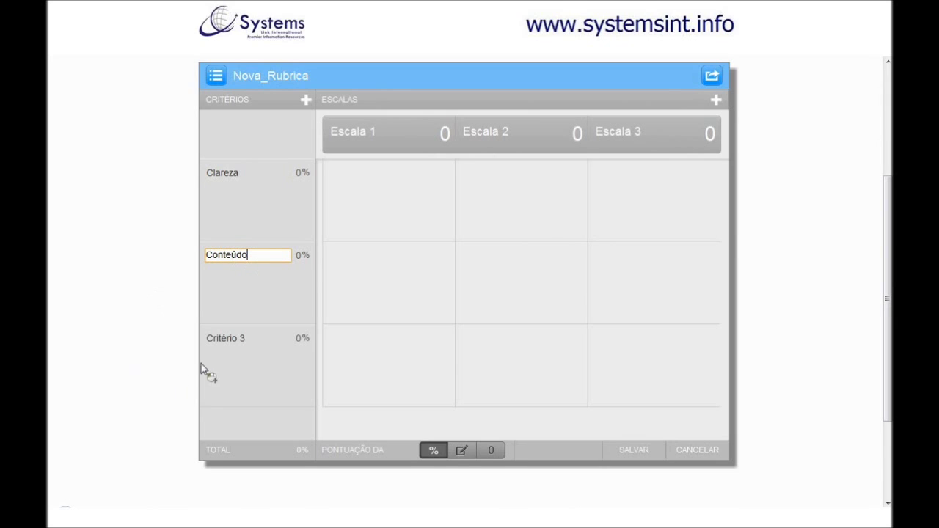
click(215, 340)
text(Concisão)
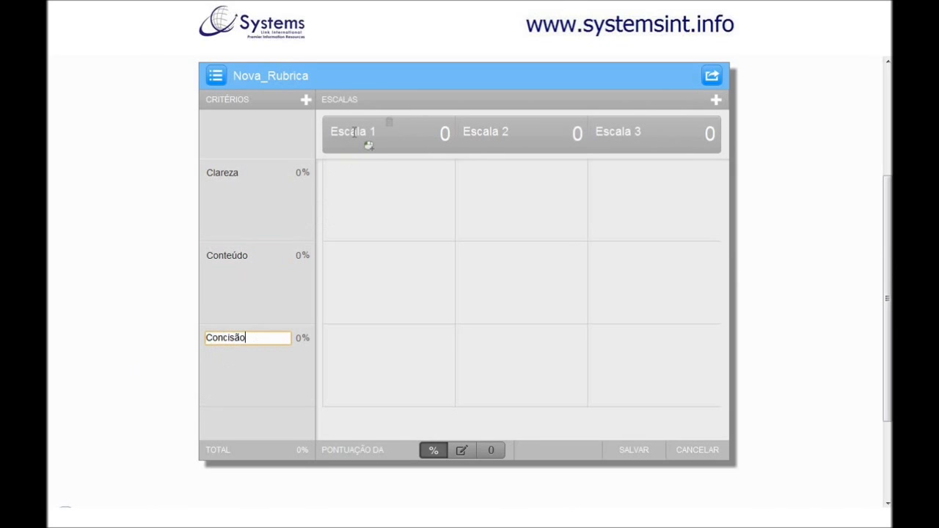
key(Return)
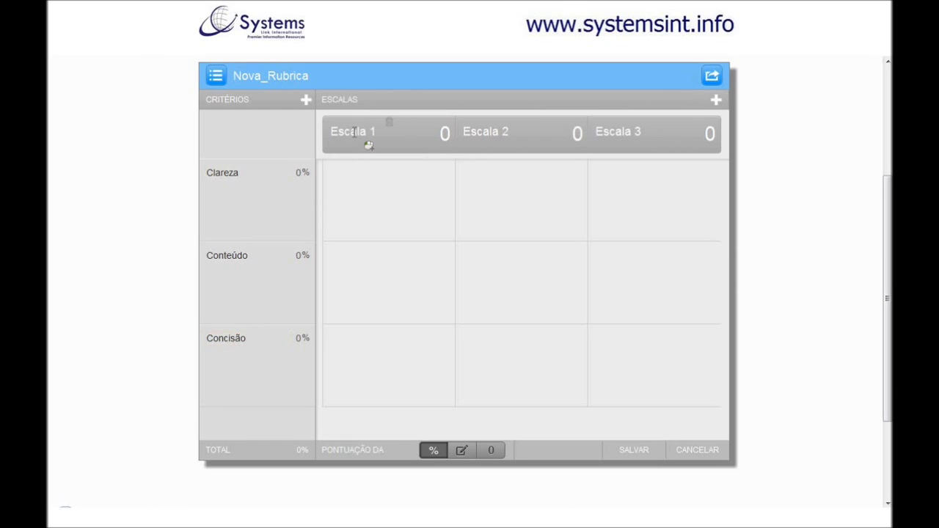
Rename the three scales as Regular, Bom and Excelente, in that order
click(354, 132)
text(Regular)
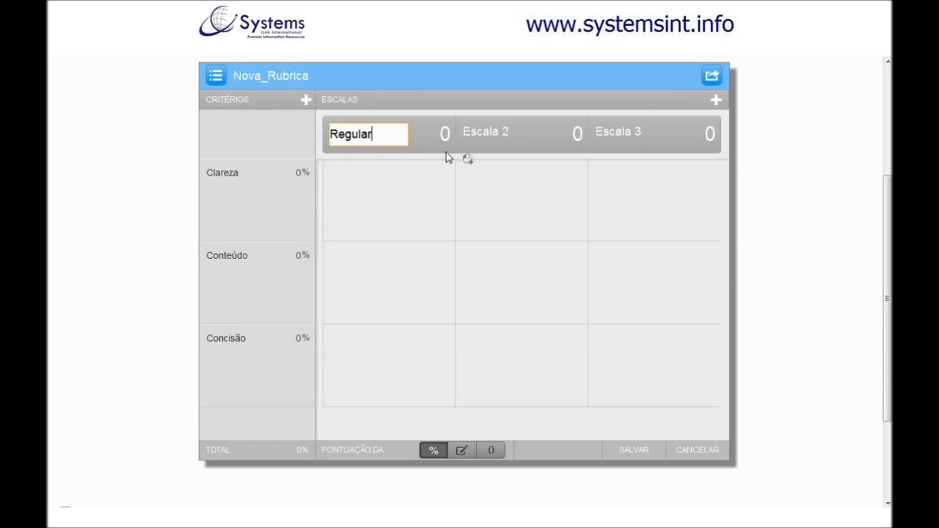
click(486, 135)
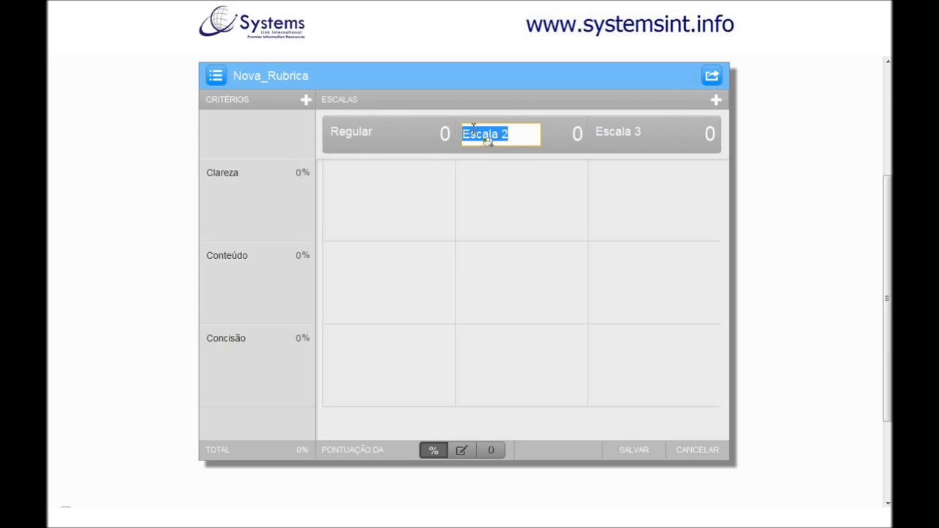
text(Bom)
click(638, 133)
text(E)
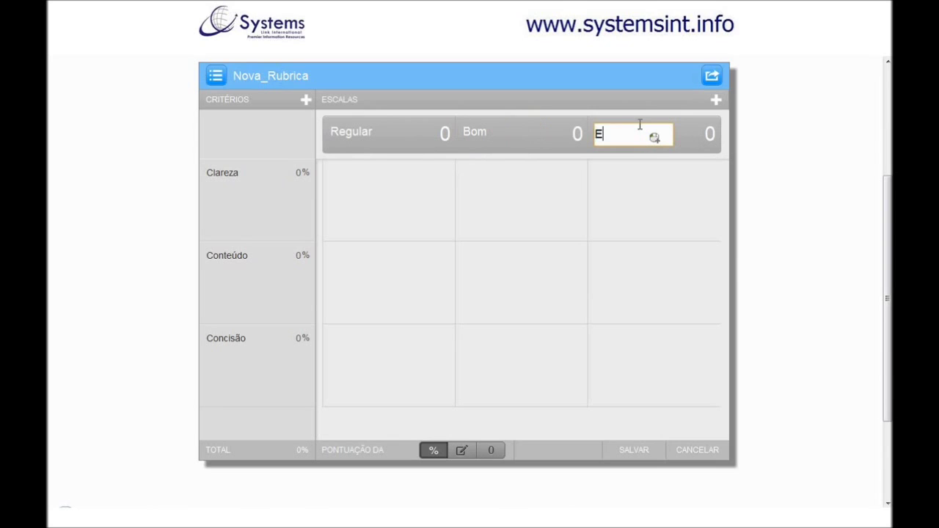
text(xcelente)
Set the scale values to 10 for Excelente, 6 for Bom and 2 for Regular
click(710, 134)
text(10)
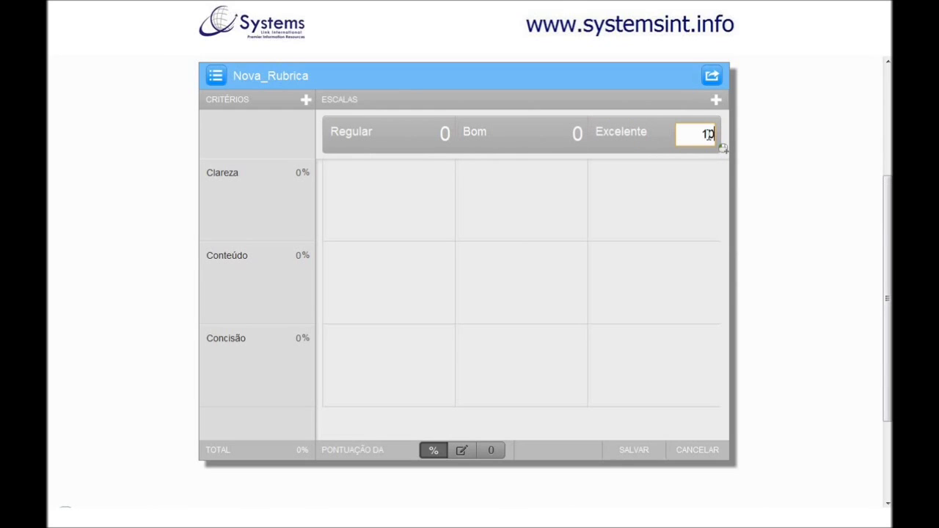
click(578, 133)
text(6)
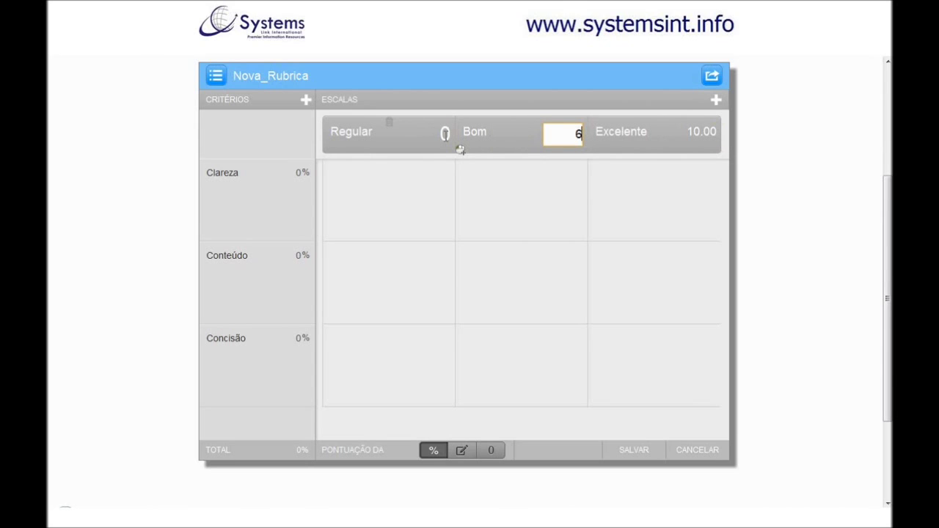
click(445, 133)
text(2)
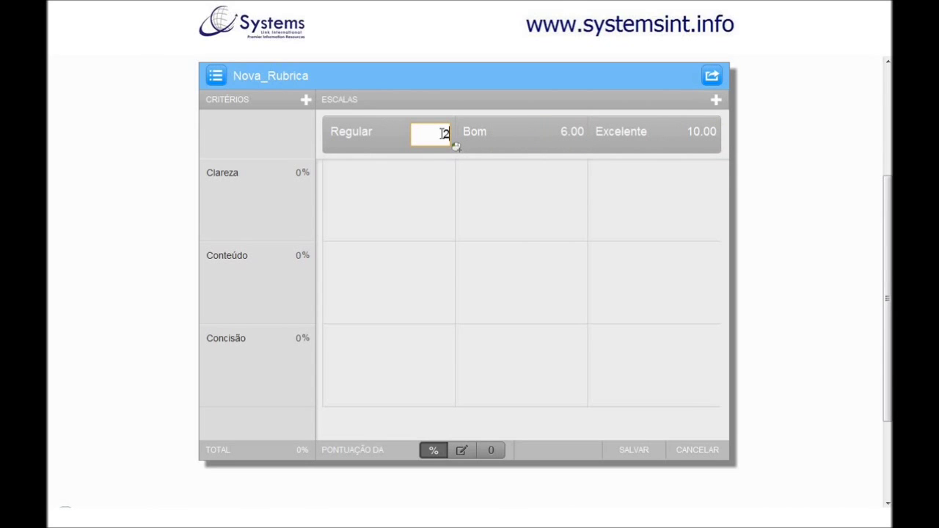
Set the criteria weights to 30% for Clareza, 50% for Conteúdo and 20% for Concisão, and save the rubric
click(299, 172)
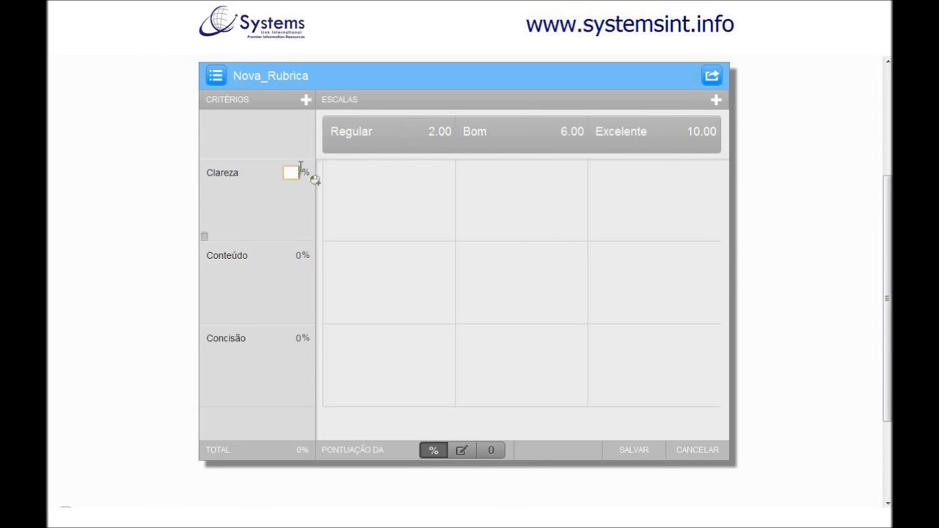
text(30)
click(296, 255)
text(50)
click(299, 339)
text(20)
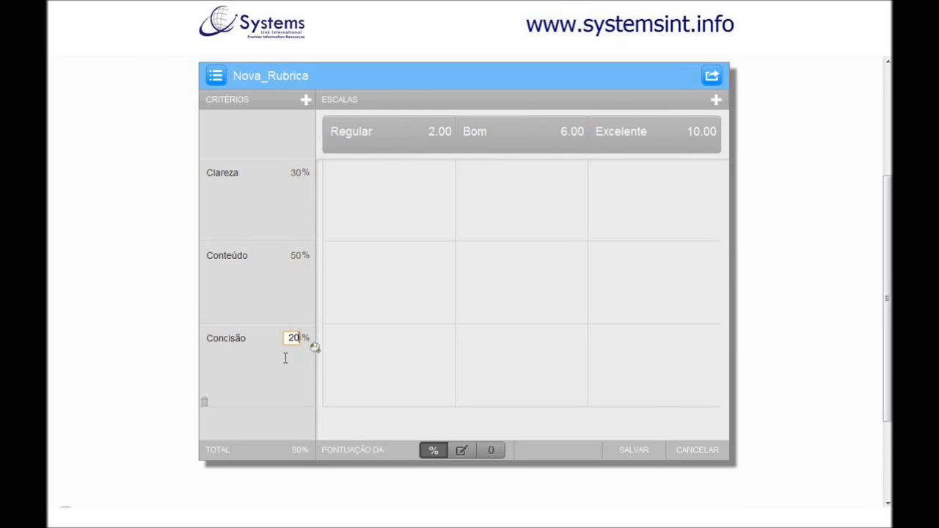
click(326, 400)
click(637, 449)
Delete the currently open Nova_Rubrica from the rubric library and confirm the deletion
click(216, 77)
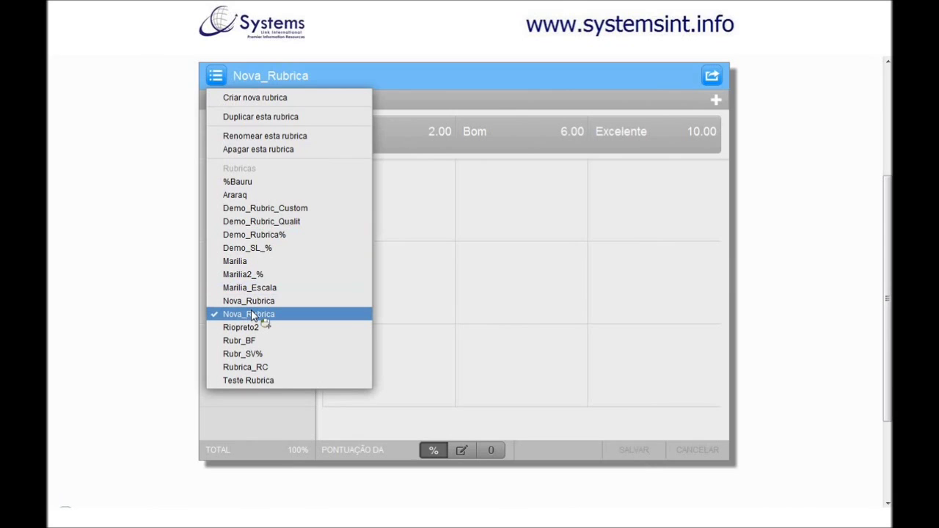
click(276, 151)
click(607, 237)
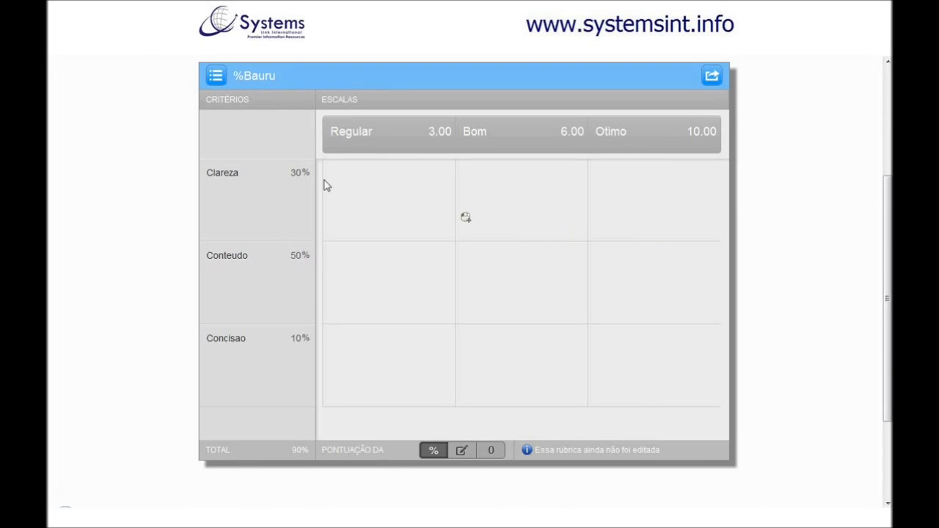
Open the remaining Nova_Rubrica from the rubric list and delete it, confirming the deletion
click(220, 76)
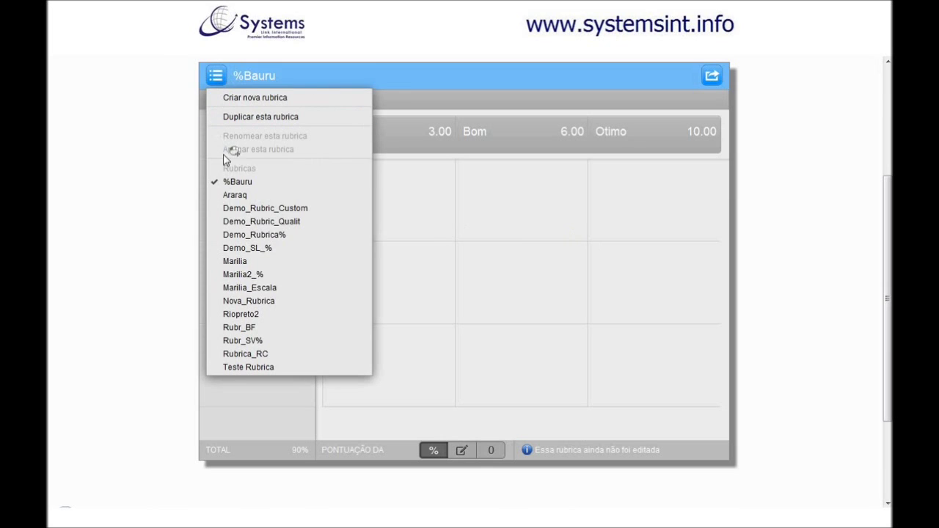
click(236, 307)
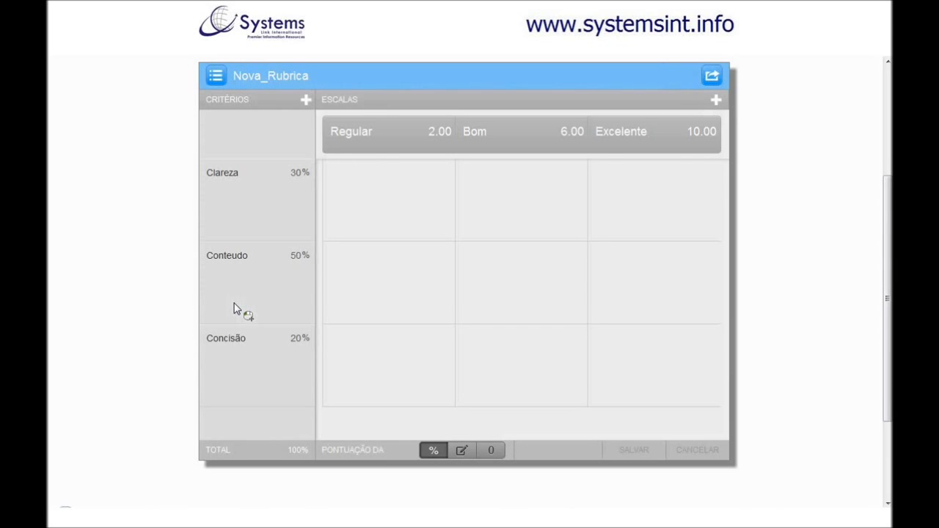
click(215, 76)
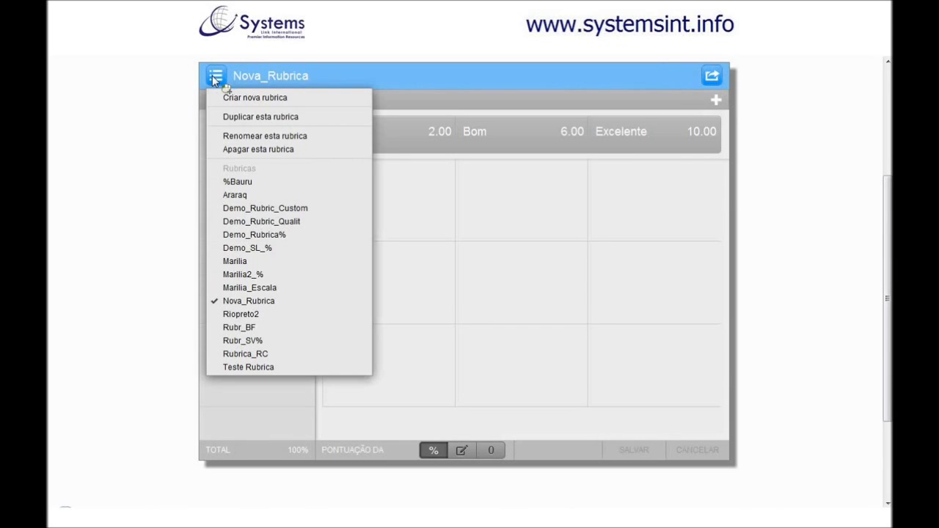
click(224, 150)
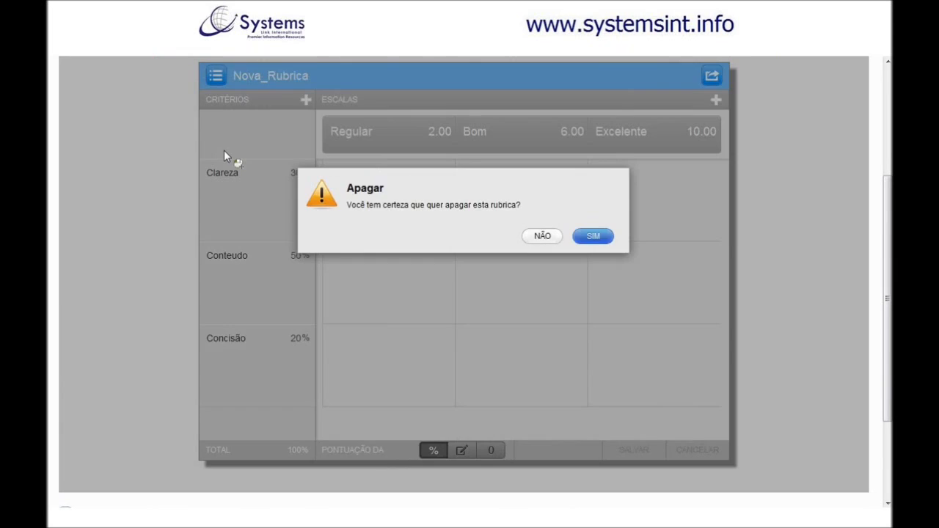
click(596, 237)
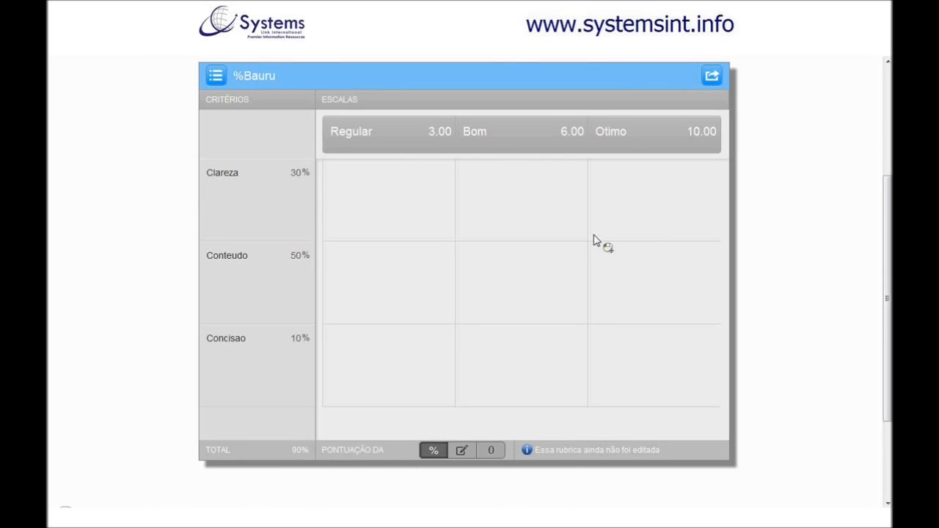
Add a new library to the PeerMark questions and enter Nova_Biblioteca as its title
scroll(875, 253, up, 3)
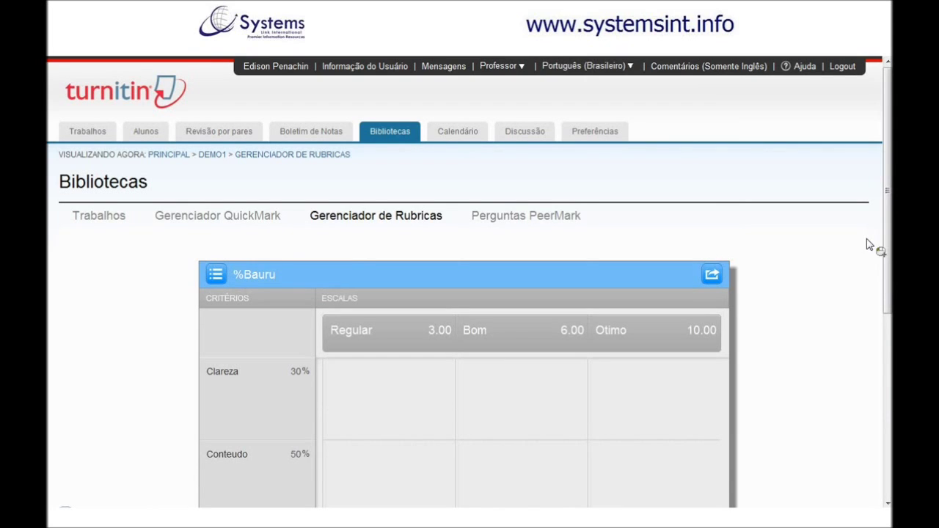
click(569, 220)
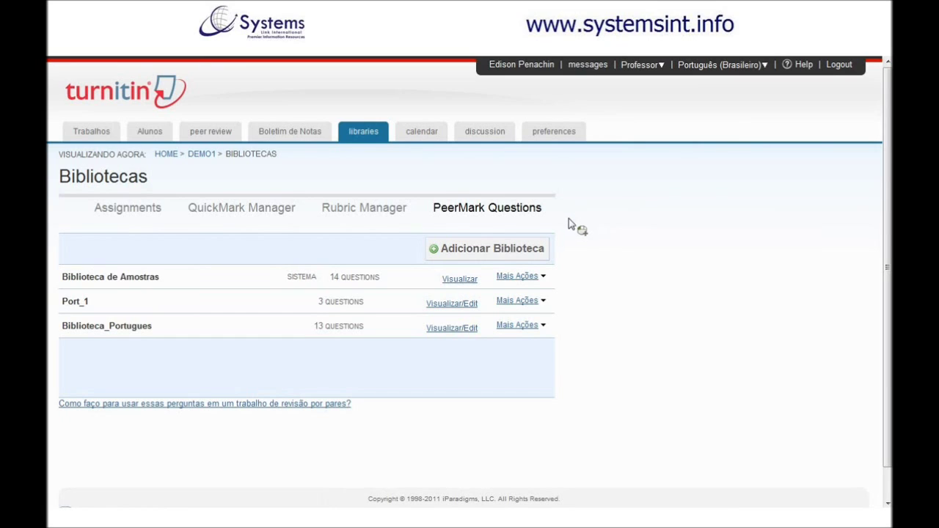
click(533, 253)
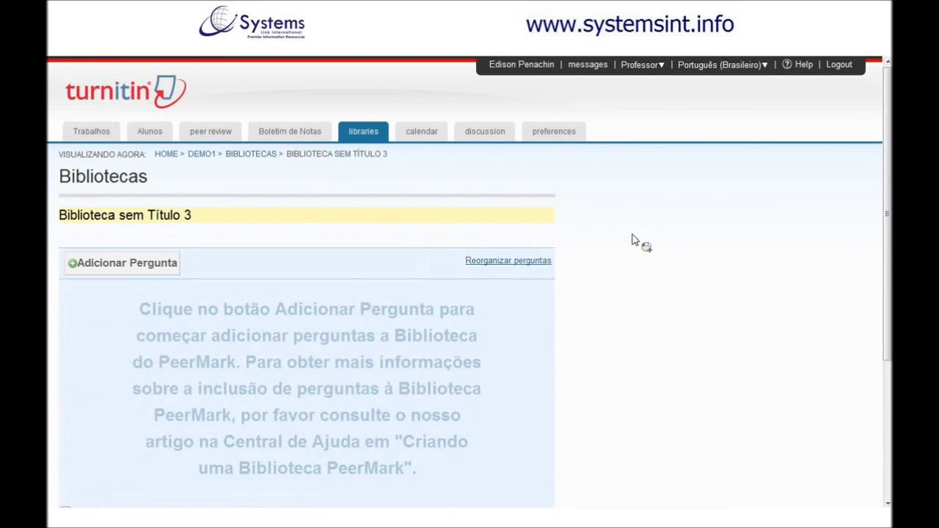
click(277, 214)
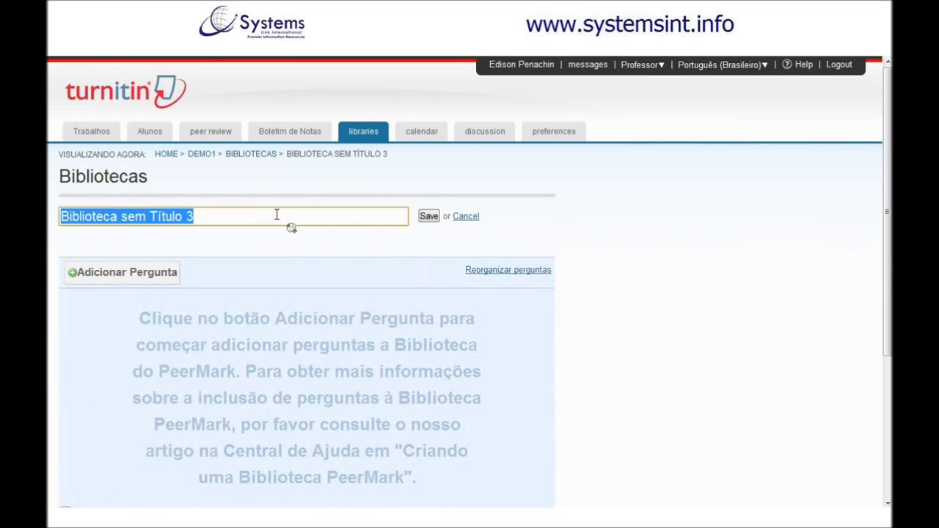
text(Nova)
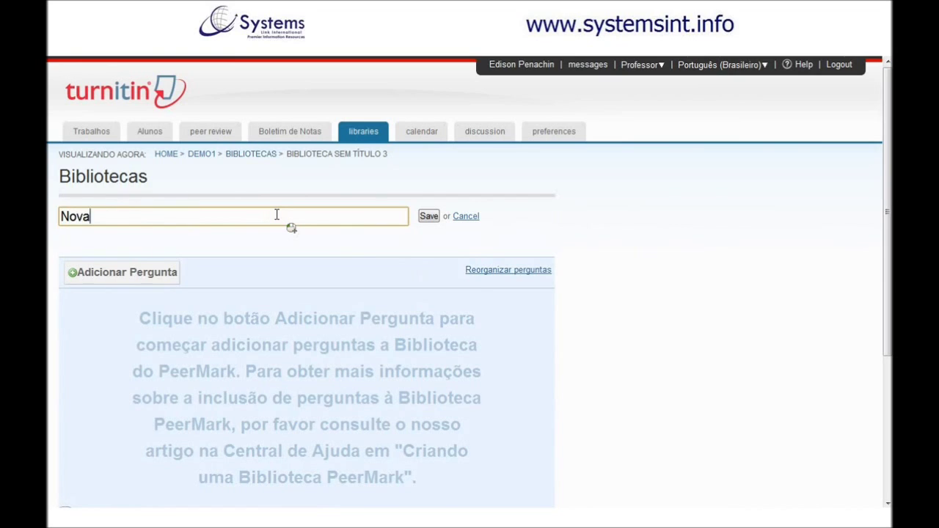
text(_Biblioteca)
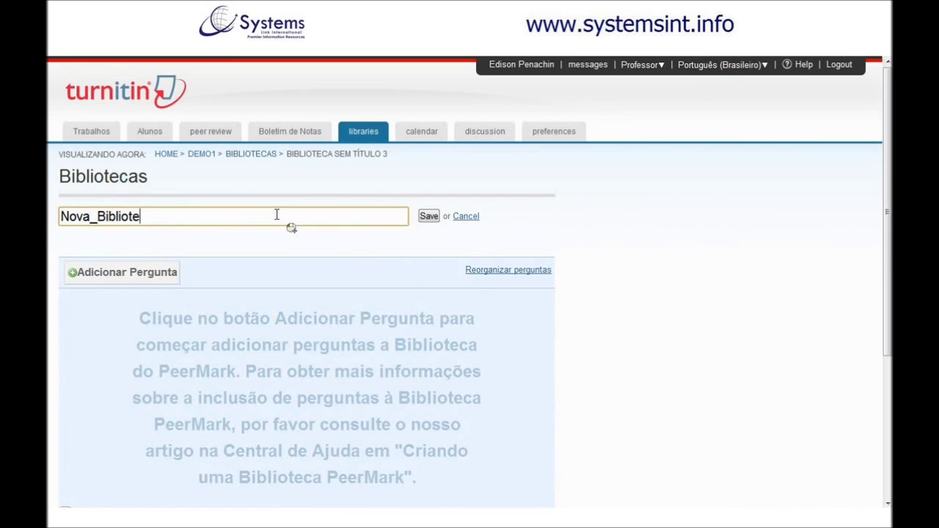
Start a free-response (Resposta Livre) question with the text "Voce conseguiu compreender o argumento to texto lido?Sim, não, explique."
click(153, 281)
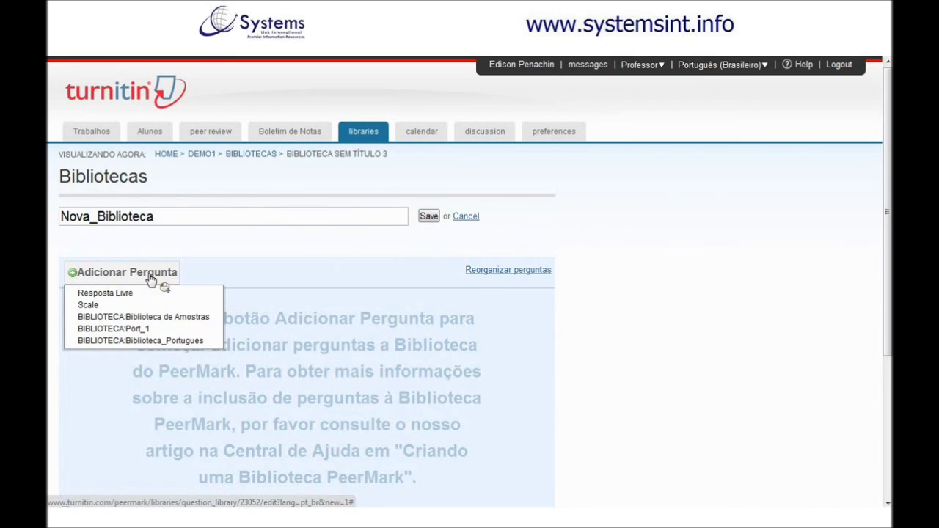
click(114, 294)
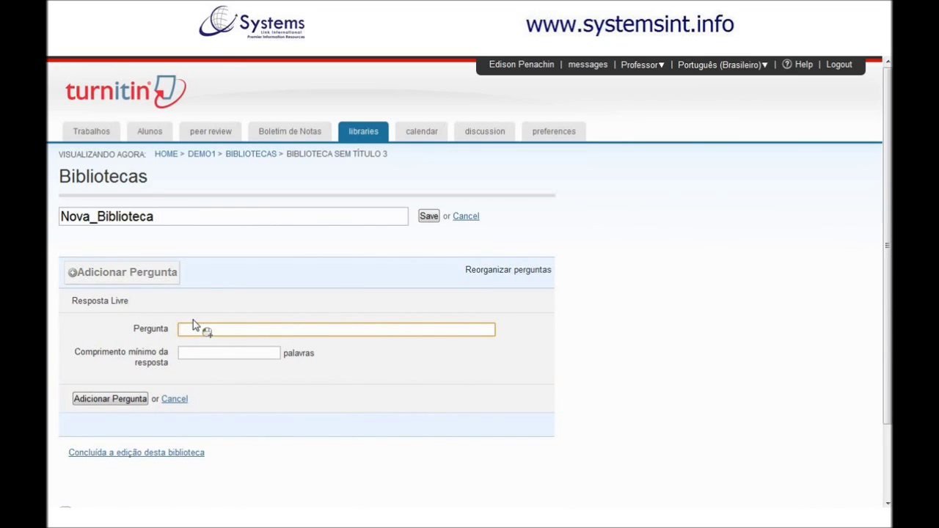
text(Você conseguiu compreender o argumento to texto lido?)
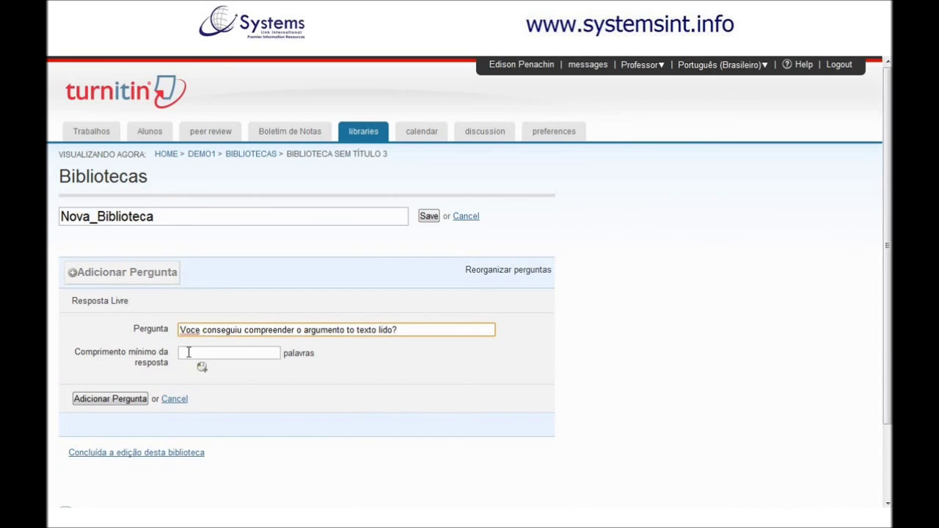
text(Sim, não, ecplique)
click(446, 330)
key(BackSpace)
text(x)
text(.)
Set the minimum response length to 10 words, insert a space before "Sim" in the question text, and add the question to the library
click(250, 352)
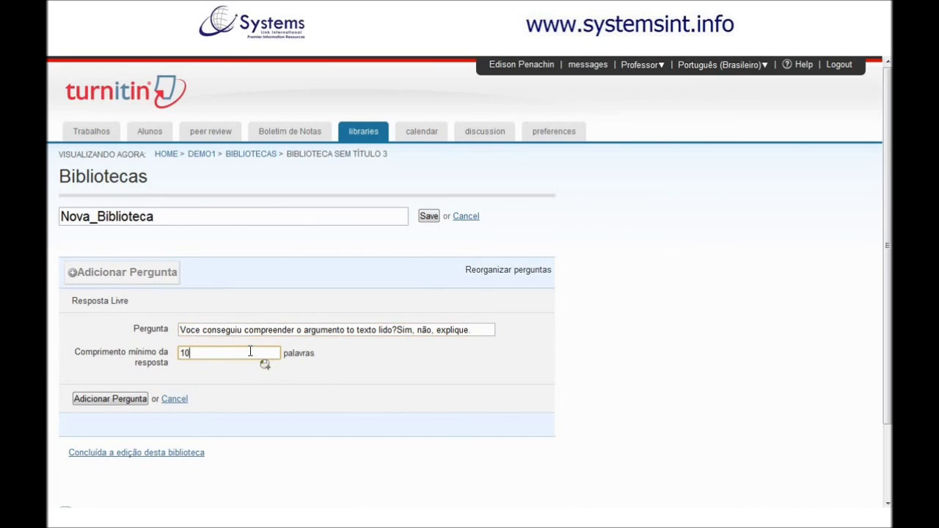
text(10)
click(394, 330)
text(?)
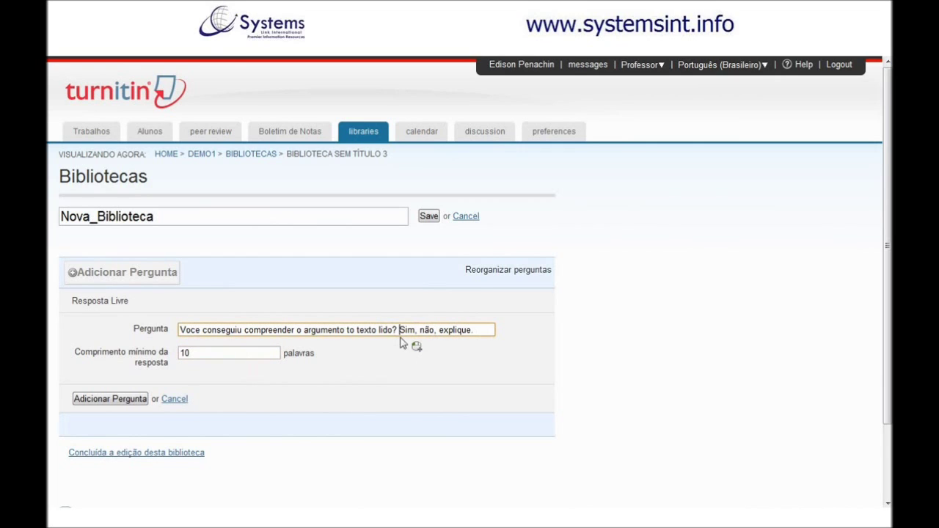
click(130, 403)
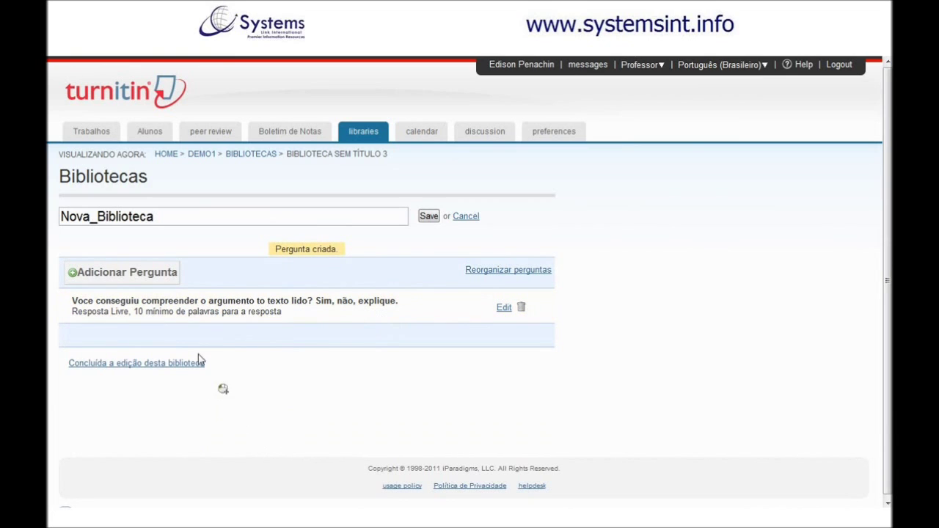
Start a Scale question reading "Voce achou clara a transição entre os parágrafos do texto?" with a scale size of 5
click(168, 278)
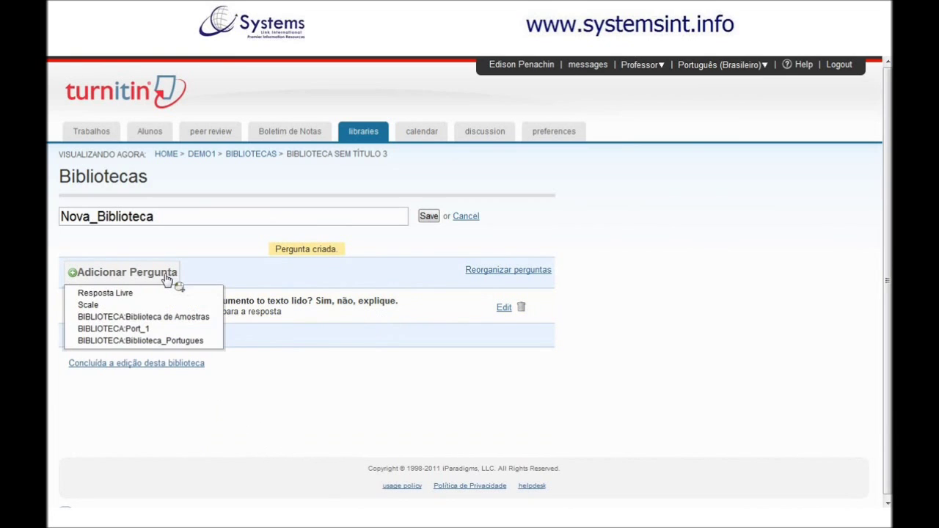
click(117, 308)
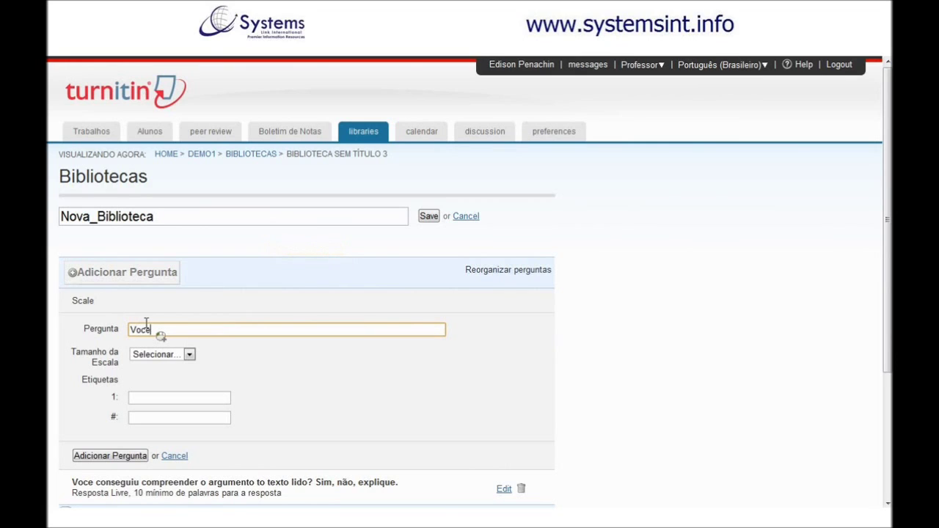
text(Voce achou clara a transição entre os parágrafos)
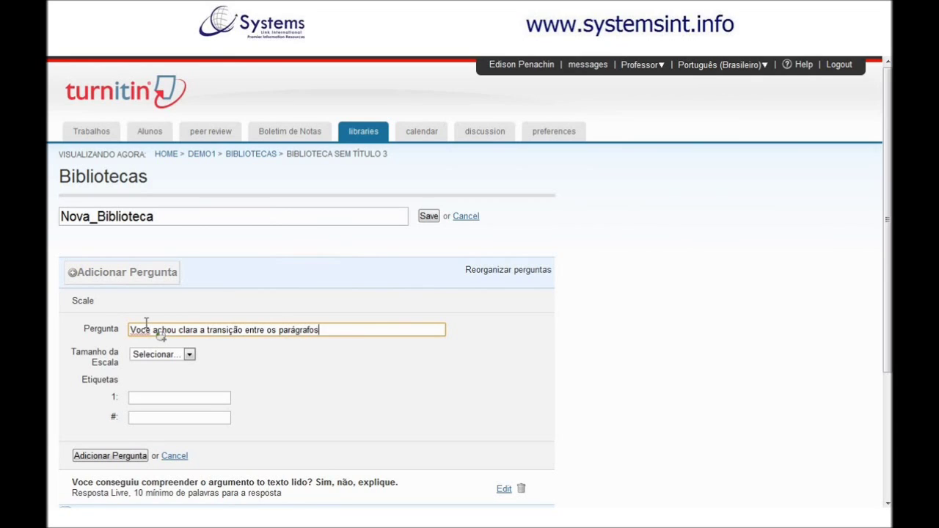
text( do texto?)
click(190, 355)
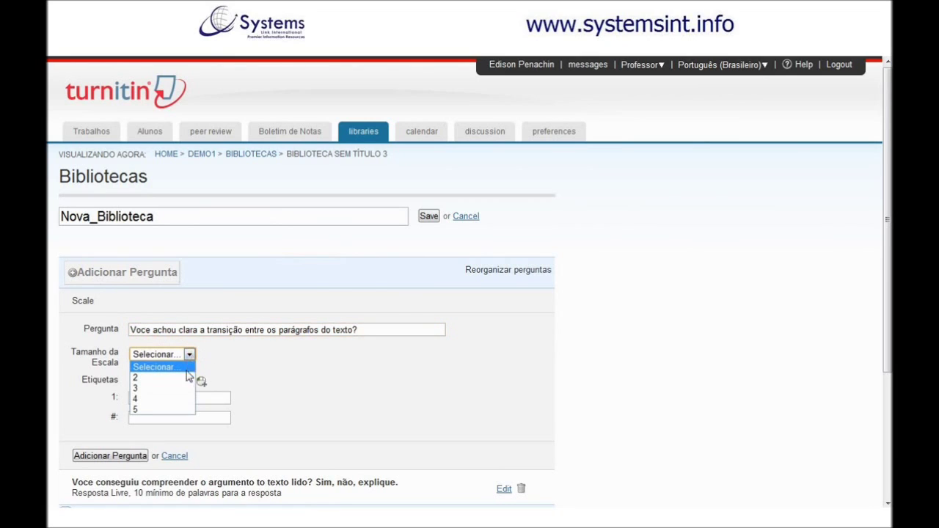
click(168, 410)
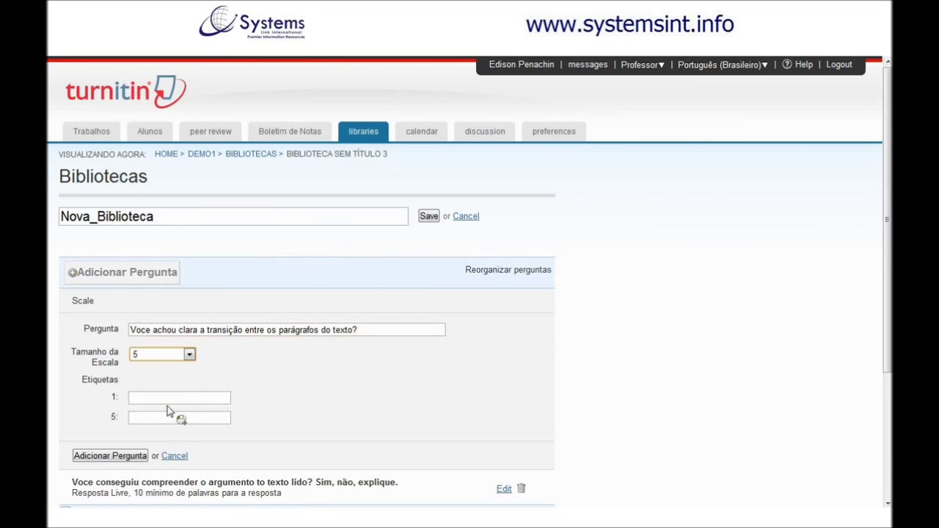
Label scale value 1 "Muito confusa" and value 5 "Muito clara", and add the question to the library
click(168, 397)
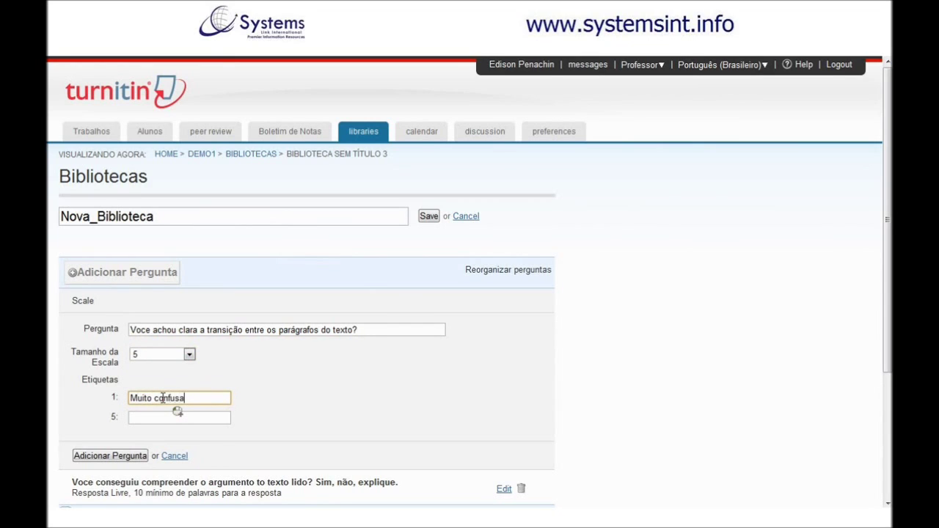
click(180, 418)
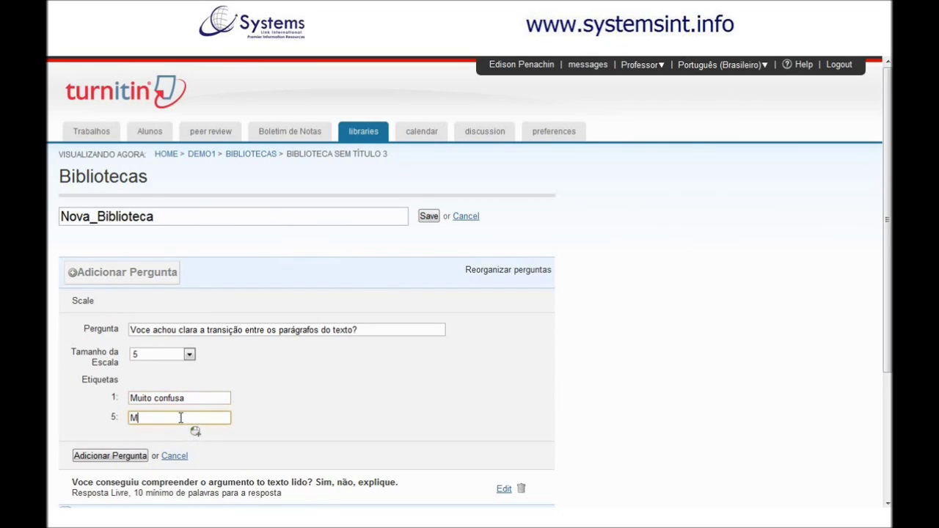
text(Muito clara)
click(109, 457)
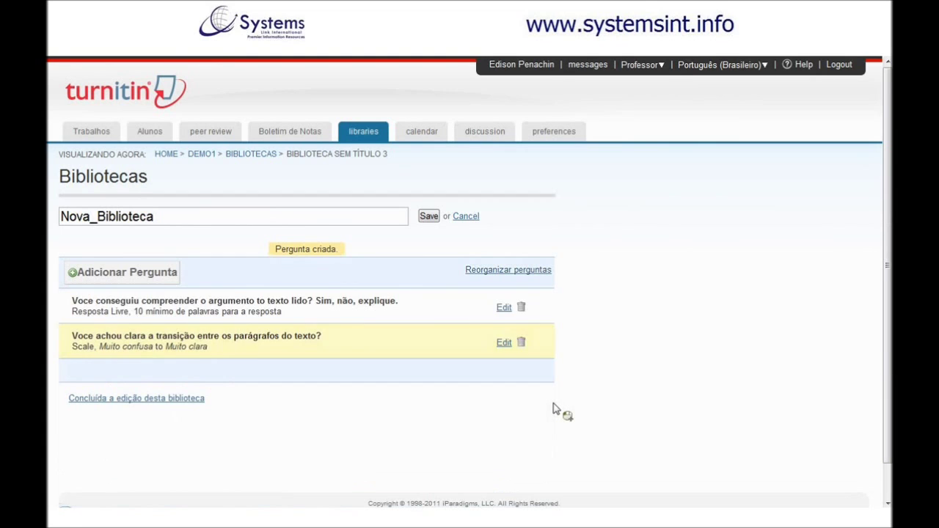
Add the Biblioteca_Portugues questions on thesis strength, integration of examples, and colloquialism and clichés to the library, and finish editing it
click(174, 273)
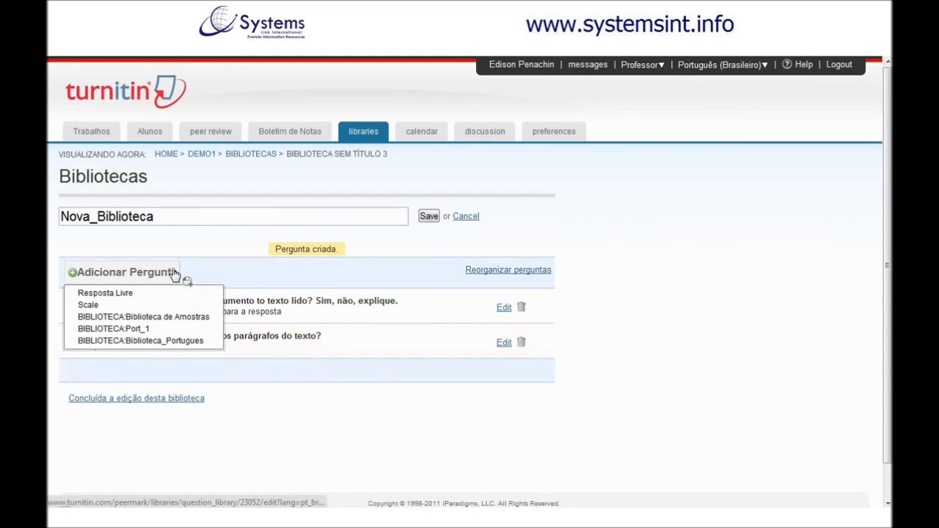
click(164, 341)
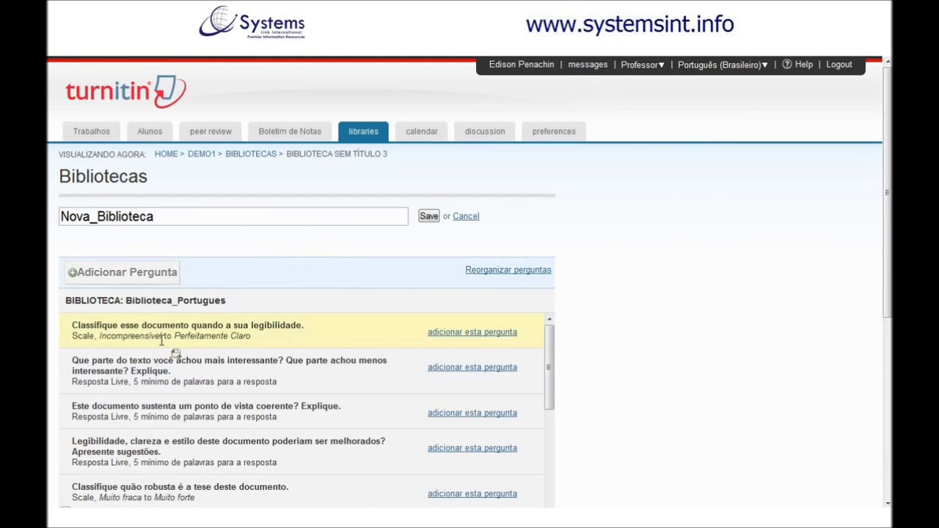
drag(552, 367, 550, 416)
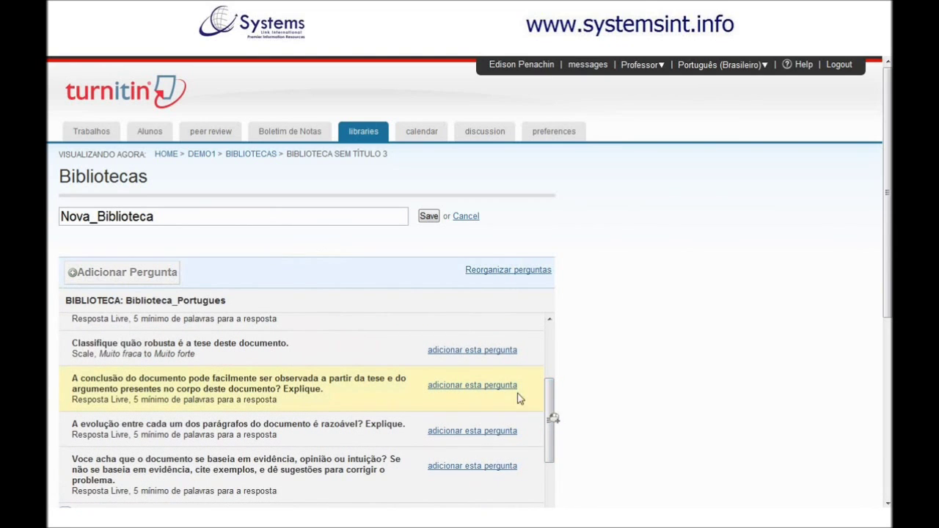
click(502, 351)
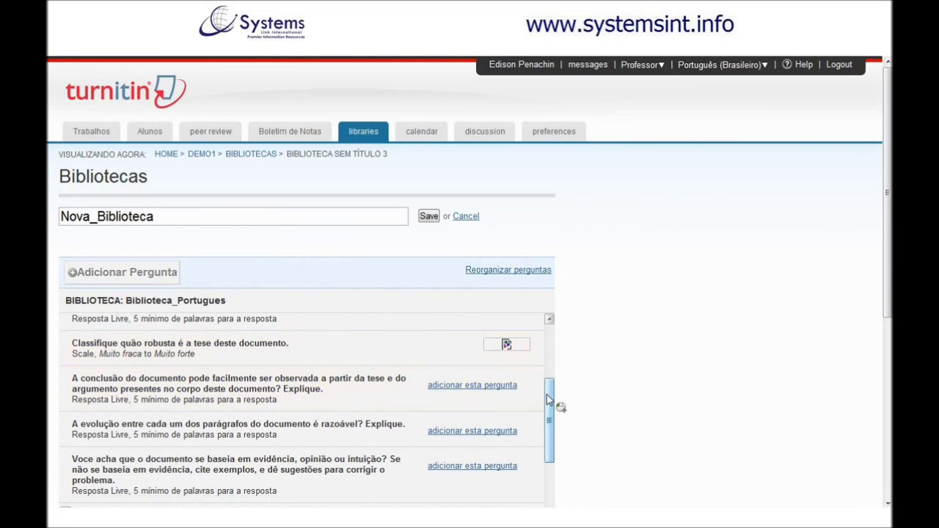
drag(554, 404, 560, 443)
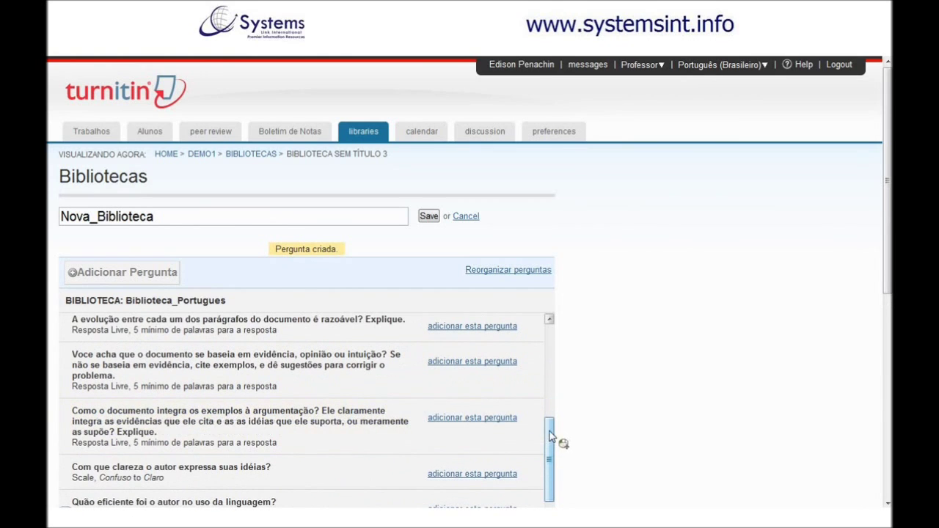
drag(550, 433, 551, 456)
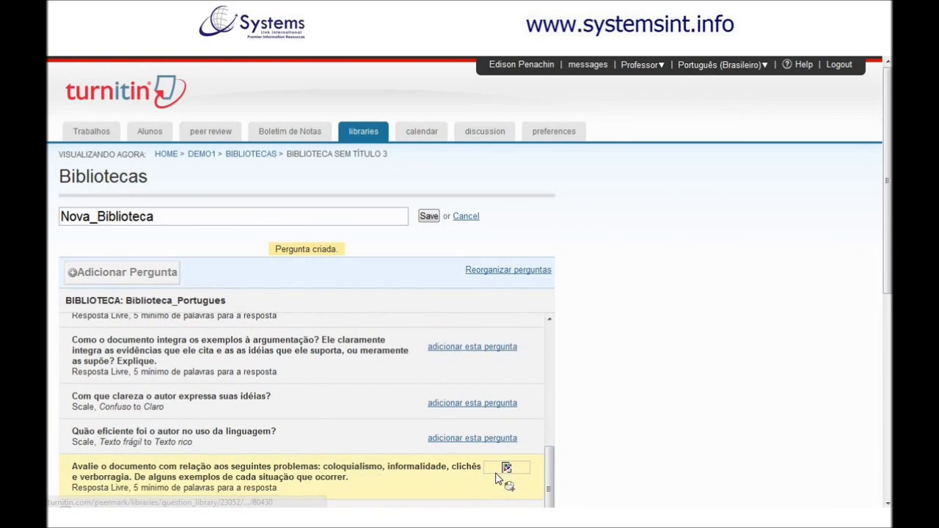
drag(889, 245, 884, 414)
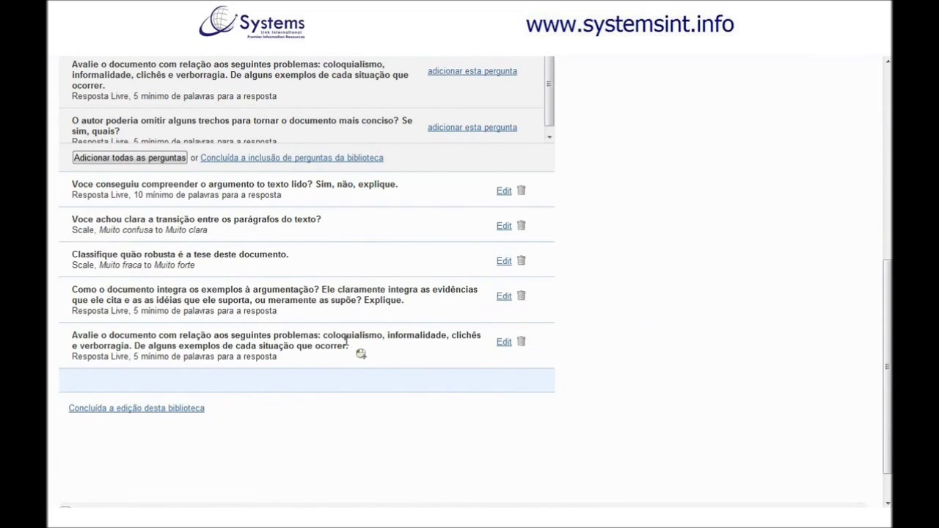
click(183, 417)
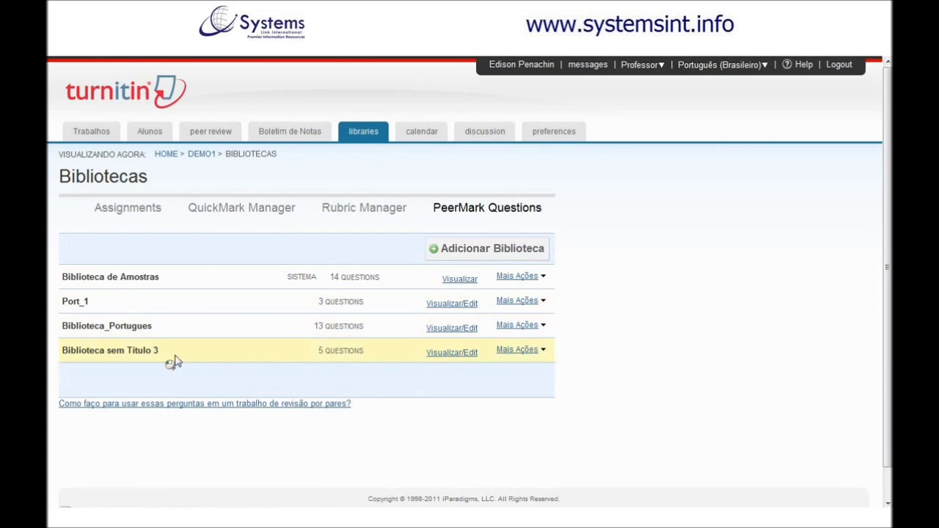
Reopen Biblioteca sem Título 3 for editing, rename it Novo_biblioteca, save the title and finish editing the library
click(460, 358)
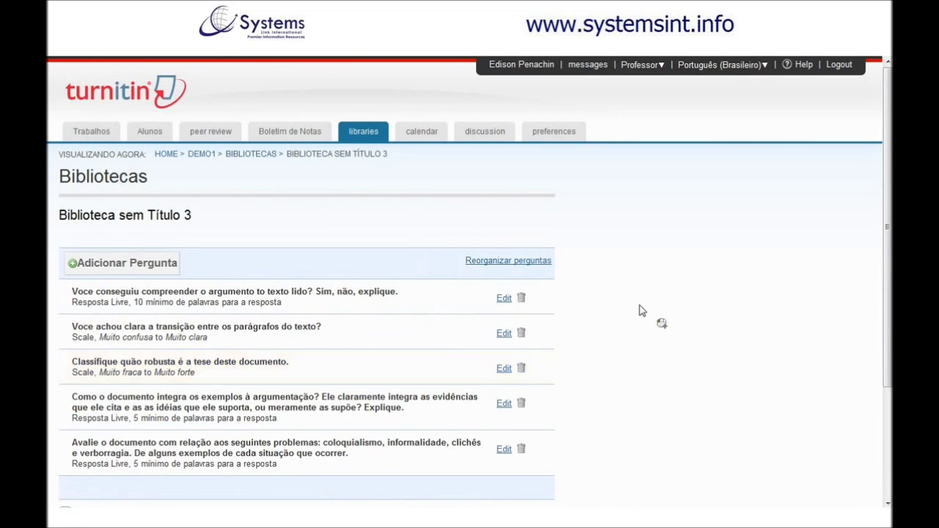
click(185, 217)
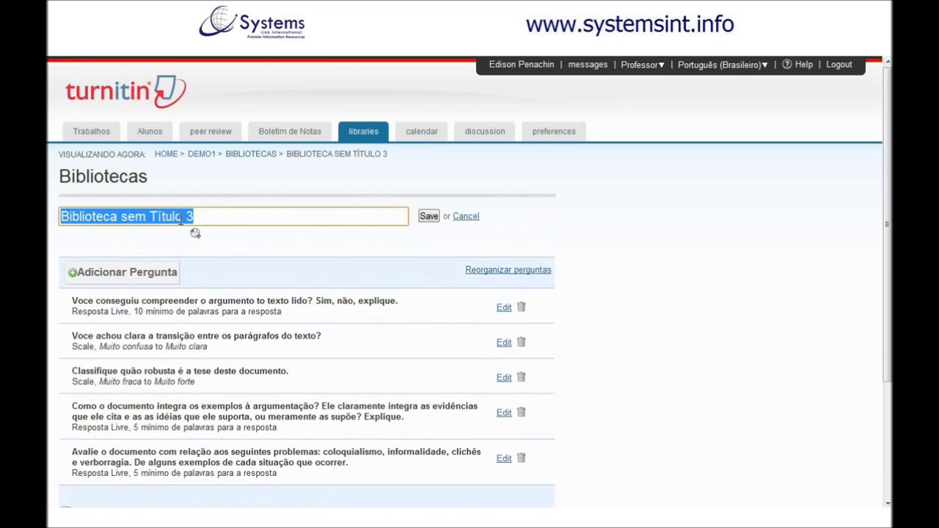
text(Novo)
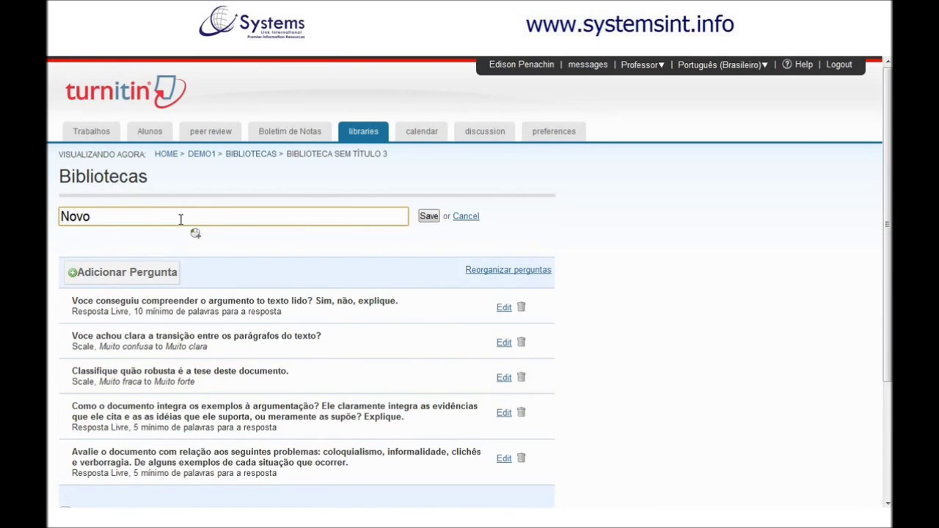
text(_biblioteca)
click(429, 216)
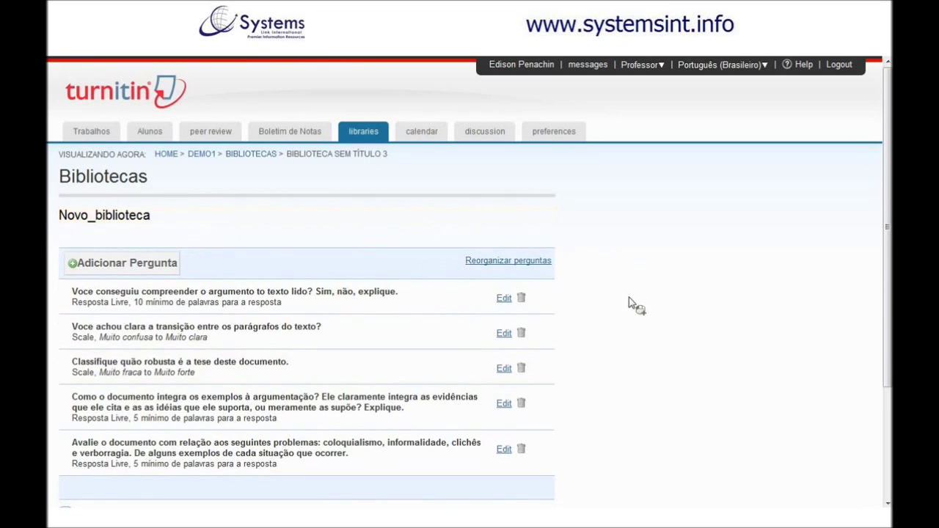
scroll(615, 277, down, 1)
scroll(616, 226, up, 1)
scroll(580, 237, down, 2)
click(136, 384)
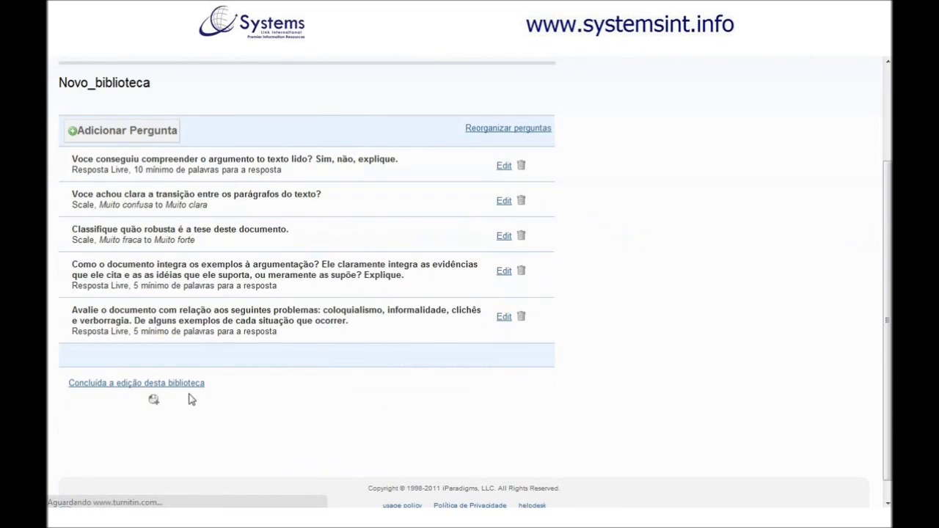